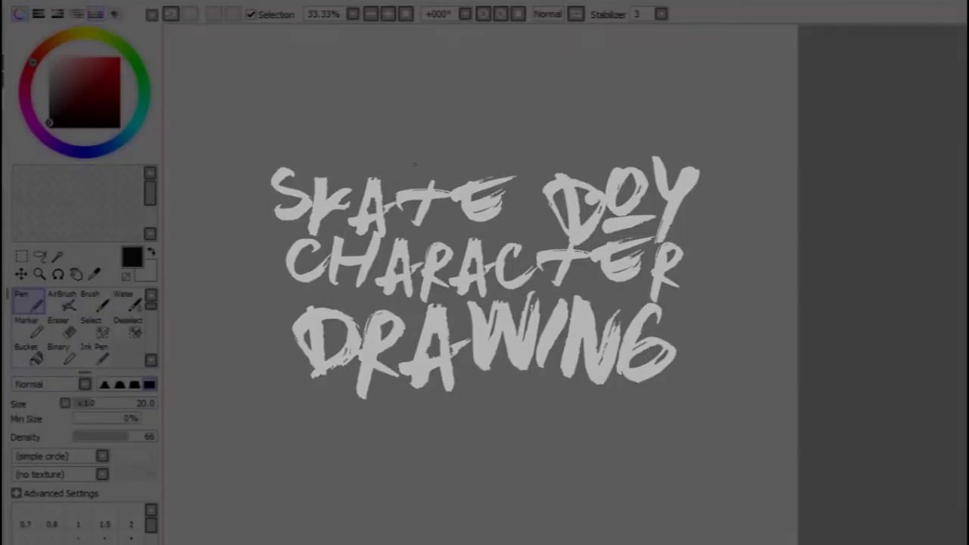
Step: Rough-sketch the head in a backwards cap with ear, eyes, nose, smile, neck and shoulder line
{"action": "mouse_move", "coordinate": [396, 153]}
{"action": "left_mouse_down"}
{"action": "mouse_move", "coordinate": [397, 216]}
{"action": "mouse_move", "coordinate": [435, 249]}
{"action": "mouse_move", "coordinate": [488, 225]}
{"action": "left_mouse_up"}
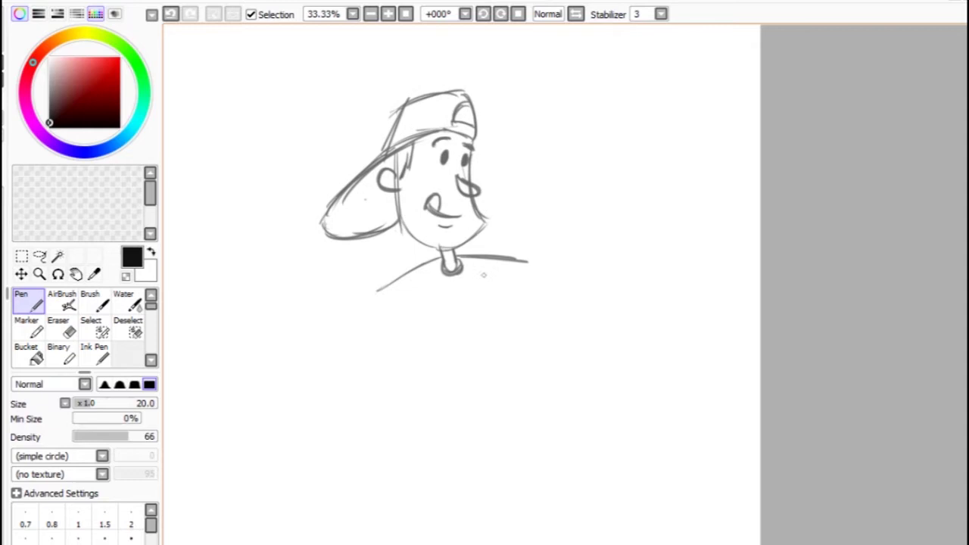
Step: Erase the stray shirt and arm lines and the hook at the shoulder line's end
{"action": "scroll", "coordinate": [462, 272], "scroll_direction": "down", "scroll_amount": 1}
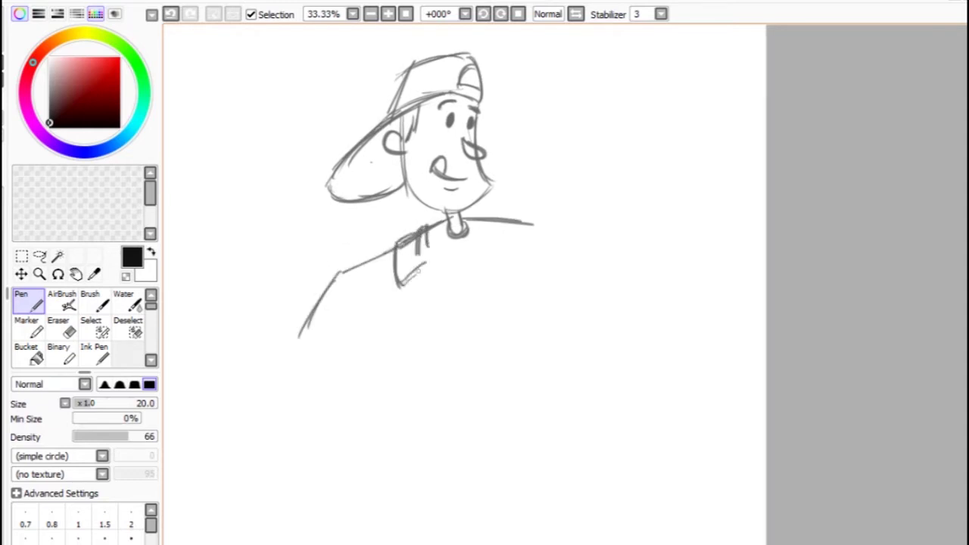
{"action": "key", "text": "e"}
{"action": "left_click_drag", "start_coordinate": [417, 227], "coordinate": [439, 231]}
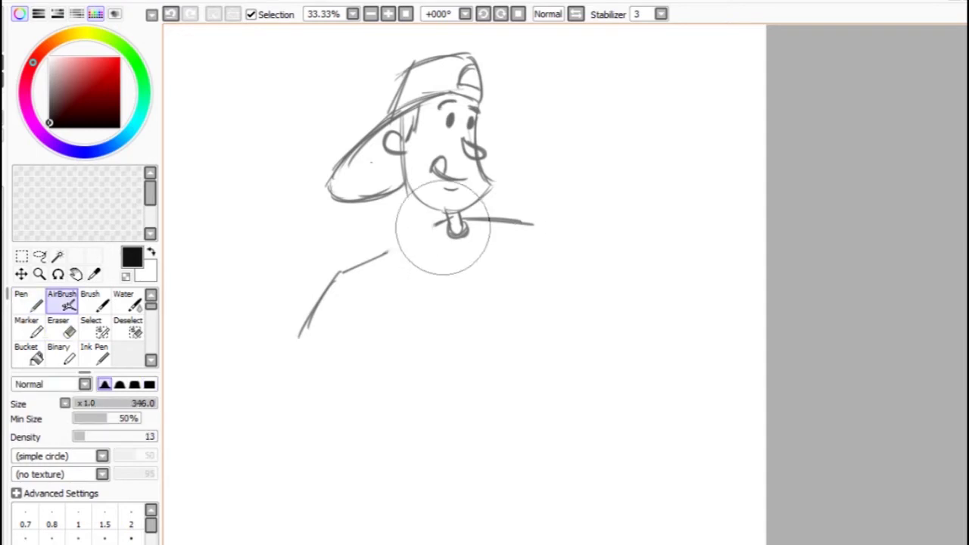
{"action": "key", "text": "n"}
{"action": "key", "text": "e"}
{"action": "left_click_drag", "start_coordinate": [531, 227], "coordinate": [507, 227]}
{"action": "key", "text": "n"}
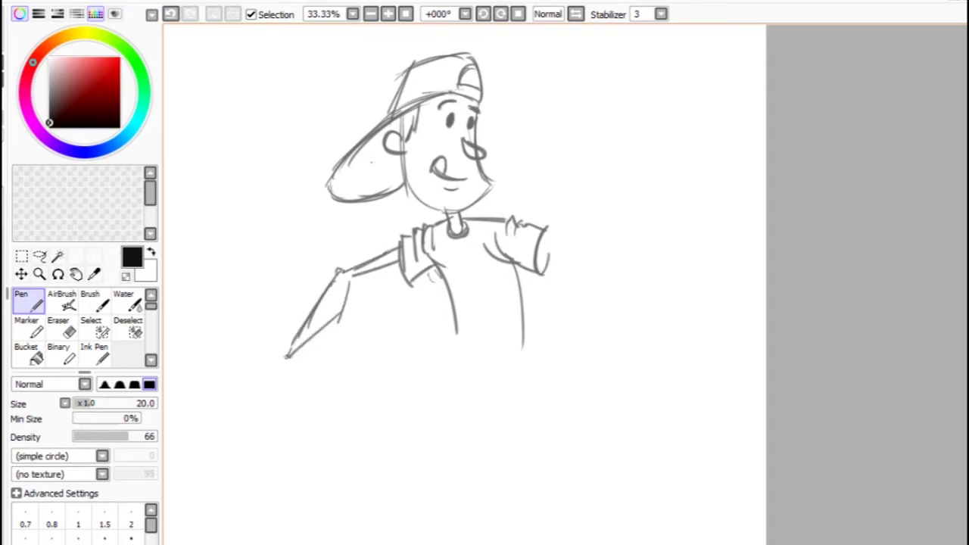
Step: Extend both arms from the sleeves and draw the bent legs down toward the feet
{"action": "left_click_drag", "start_coordinate": [303, 378], "coordinate": [297, 345]}
{"action": "left_click_drag", "start_coordinate": [284, 315], "coordinate": [246, 345]}
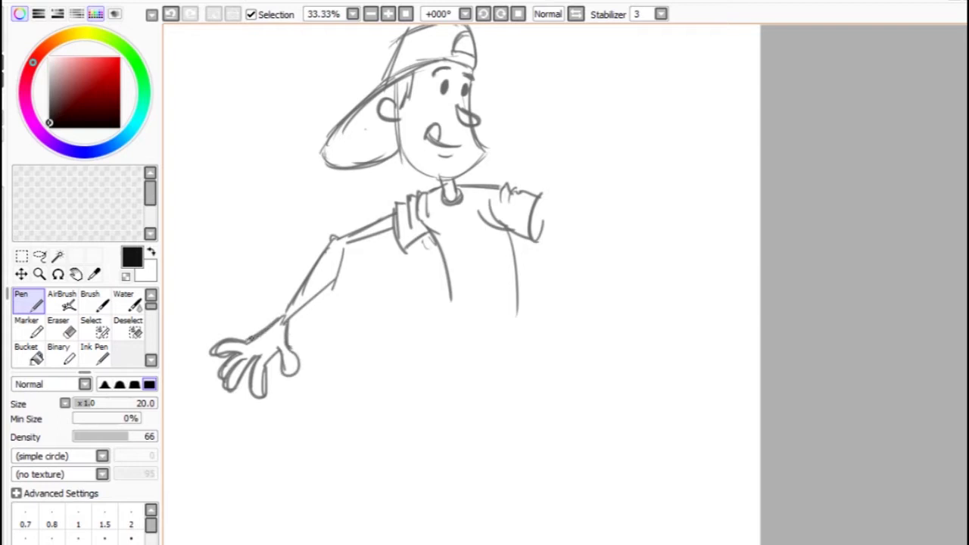
{"action": "left_click_drag", "start_coordinate": [531, 303], "coordinate": [506, 306]}
{"action": "left_click_drag", "start_coordinate": [518, 201], "coordinate": [538, 205]}
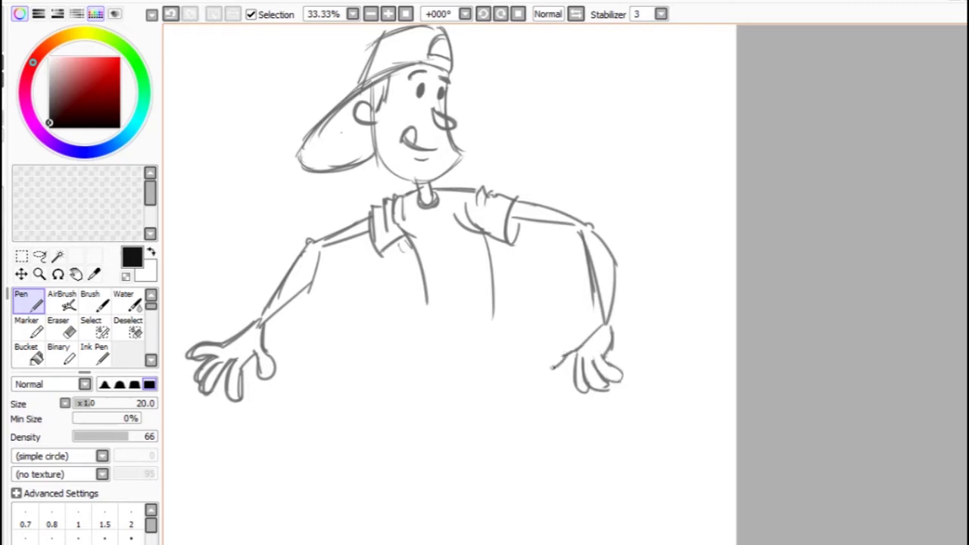
{"action": "left_click_drag", "start_coordinate": [433, 279], "coordinate": [443, 257]}
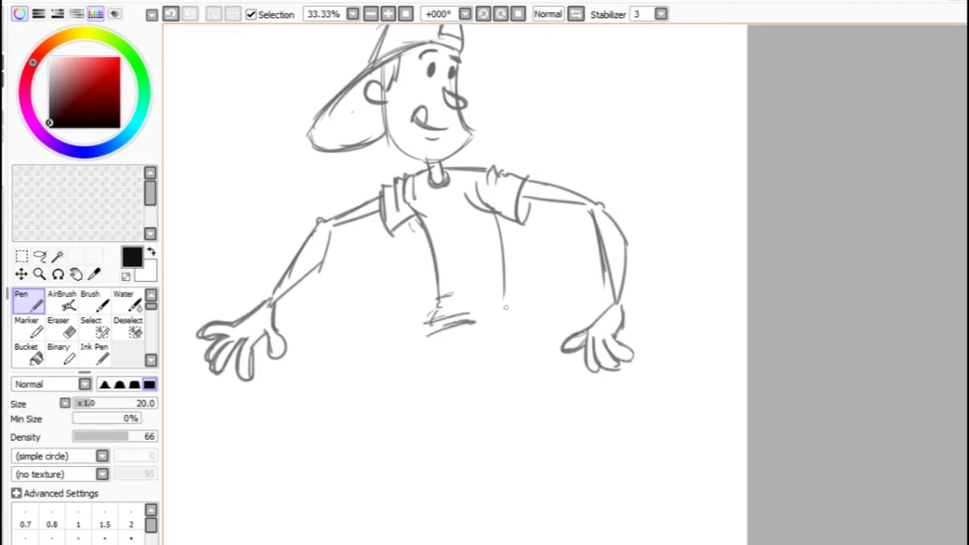
{"action": "left_click_drag", "start_coordinate": [534, 417], "coordinate": [530, 328]}
{"action": "left_click_drag", "start_coordinate": [510, 269], "coordinate": [532, 329]}
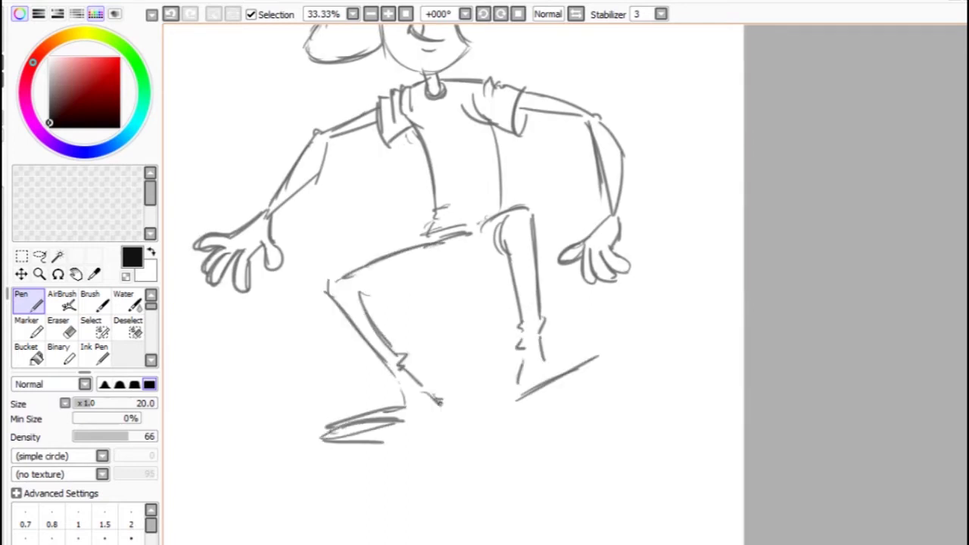
Step: Draw the long tilted skateboard deck under the feet with a darkened right tip
{"action": "left_click_drag", "start_coordinate": [337, 478], "coordinate": [598, 356]}
{"action": "left_click_drag", "start_coordinate": [542, 356], "coordinate": [582, 350]}
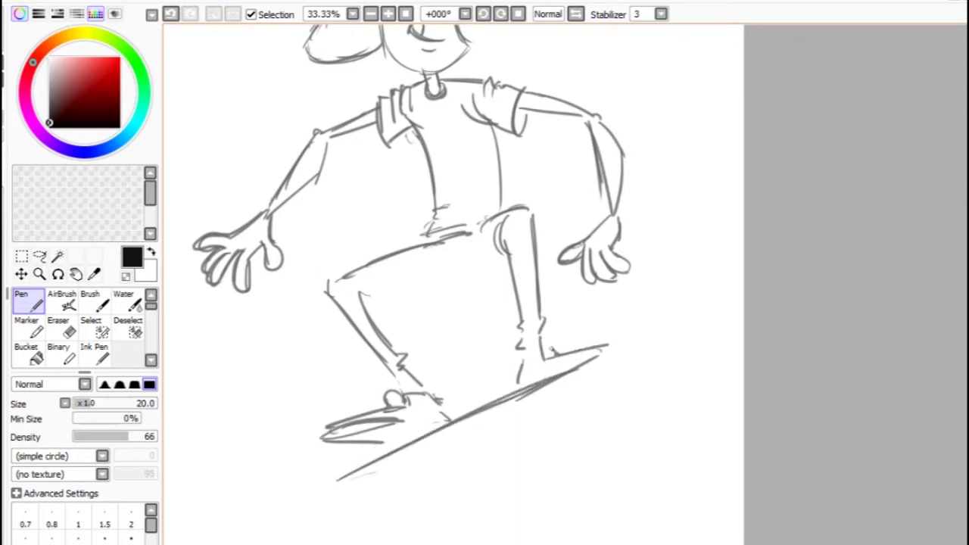
{"action": "scroll", "coordinate": [454, 285], "scroll_direction": "up", "scroll_amount": 2}
{"action": "key", "text": "minus"}
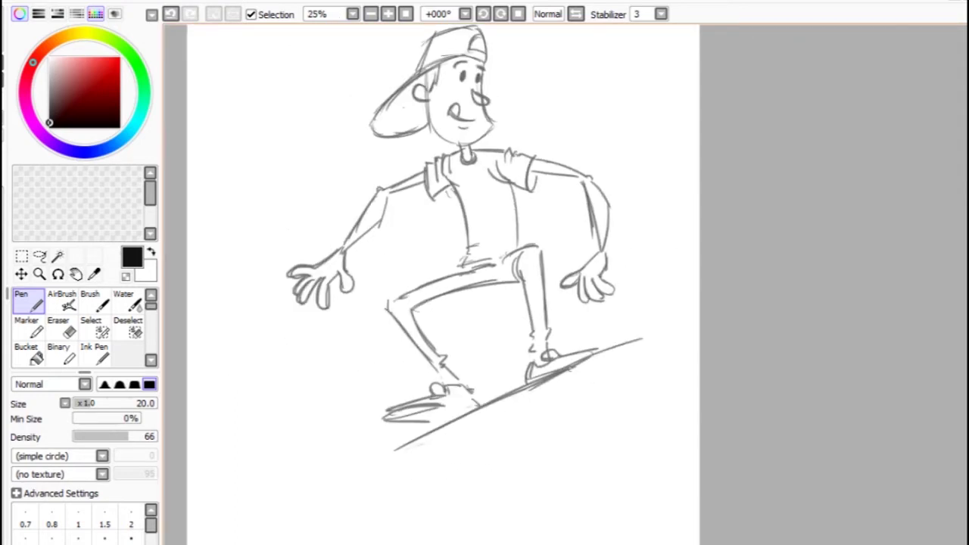
{"action": "left_click_drag", "start_coordinate": [690, 352], "coordinate": [666, 322]}
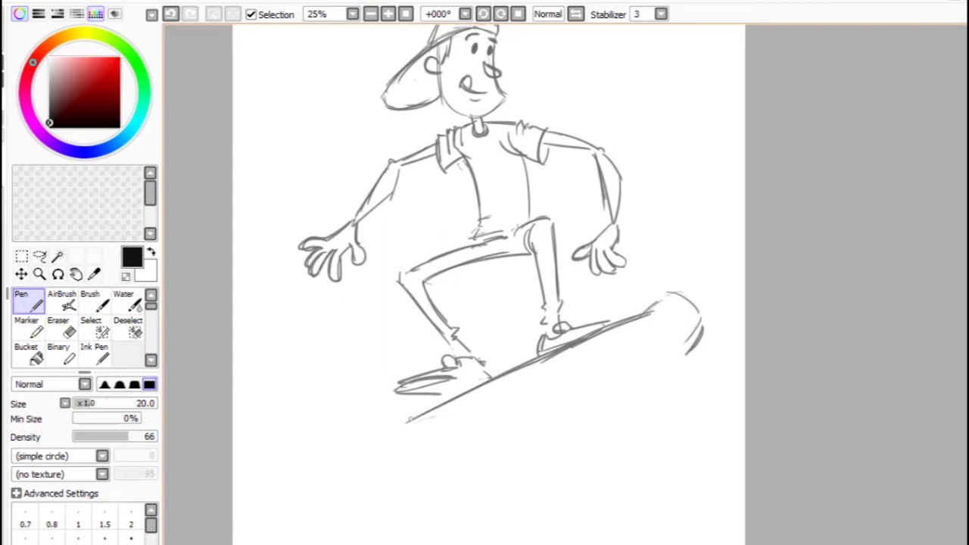
{"action": "left_click_drag", "start_coordinate": [474, 461], "coordinate": [691, 362]}
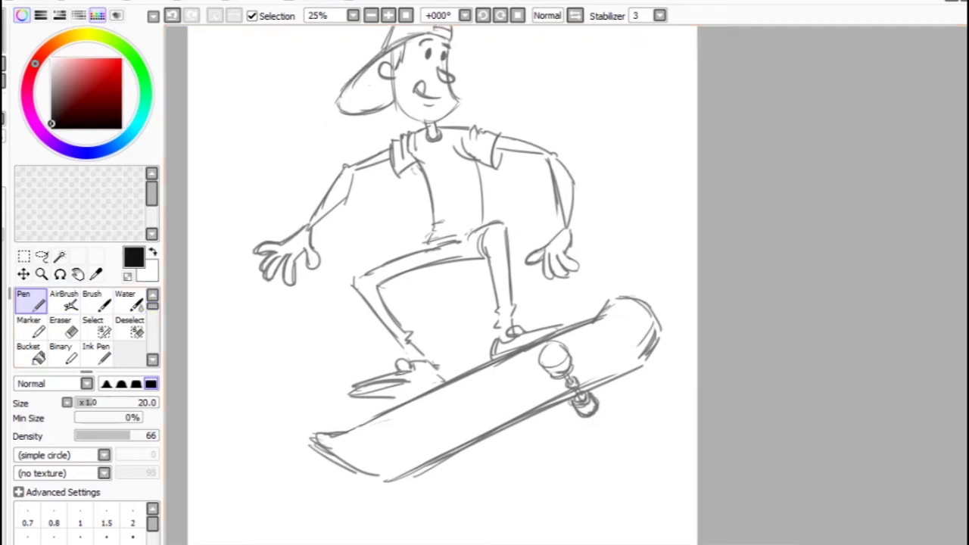
Step: Lasso-copy the rear wheel truck to the board's front and nudge it into place
{"action": "left_click", "coordinate": [42, 256]}
{"action": "left_click_drag", "start_coordinate": [560, 345], "coordinate": [559, 346]}
{"action": "left_click_drag", "start_coordinate": [572, 386], "coordinate": [438, 439]}
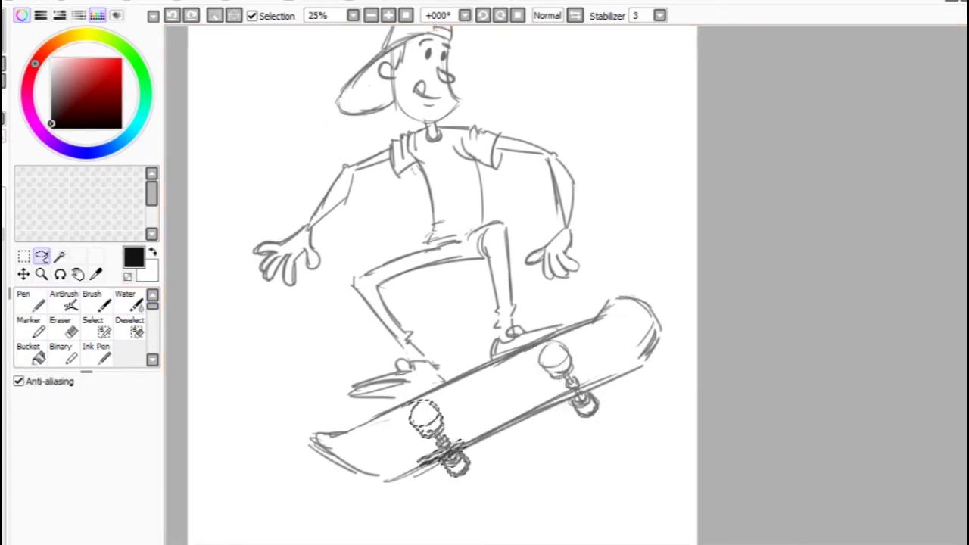
{"action": "key", "text": "ctrl+d"}
{"action": "key", "text": "n"}
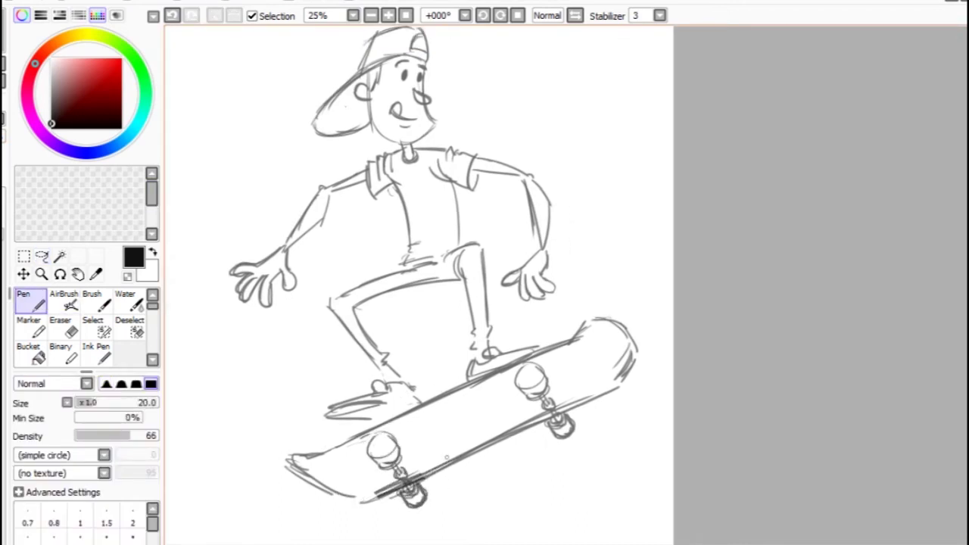
{"action": "key", "text": "l"}
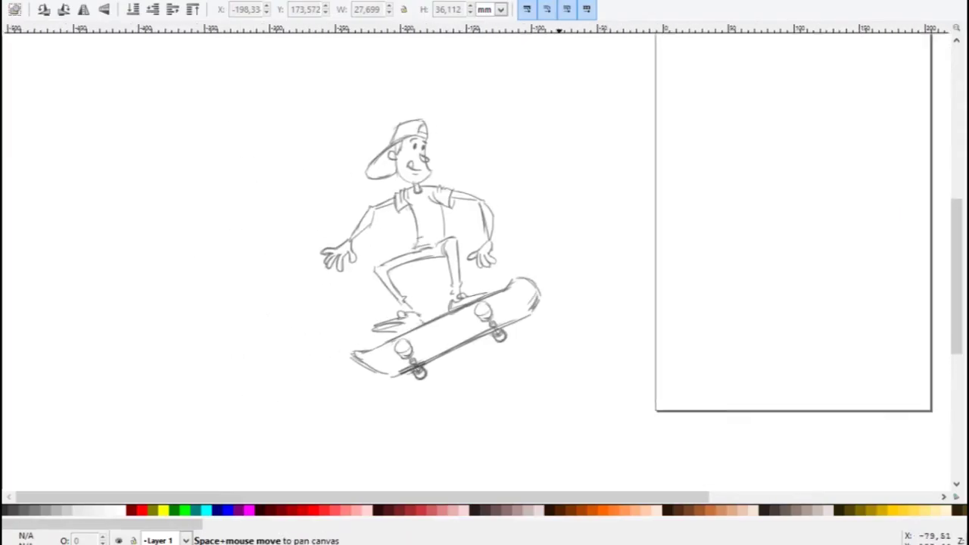
Step: Trace a closed Bezier face outline from the cap brim around the chin
{"action": "scroll", "coordinate": [408, 144], "scroll_direction": "up", "scroll_amount": 3}
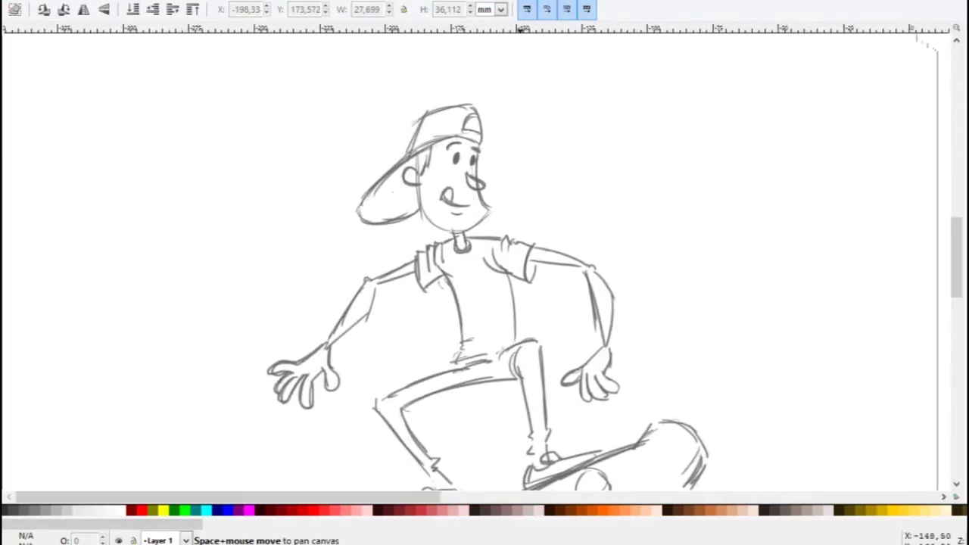
{"action": "scroll", "coordinate": [409, 144], "scroll_direction": "up", "scroll_amount": 3}
{"action": "key", "text": "b"}
{"action": "left_click", "coordinate": [513, 155]}
{"action": "left_click", "coordinate": [541, 346]}
{"action": "left_click_drag", "start_coordinate": [455, 399], "coordinate": [415, 401]}
{"action": "left_click", "coordinate": [345, 171]}
{"action": "left_click", "coordinate": [513, 156]}
{"action": "scroll", "coordinate": [640, 157], "scroll_direction": "down", "scroll_amount": 1}
{"action": "key", "text": "ctrl+shift+f"}
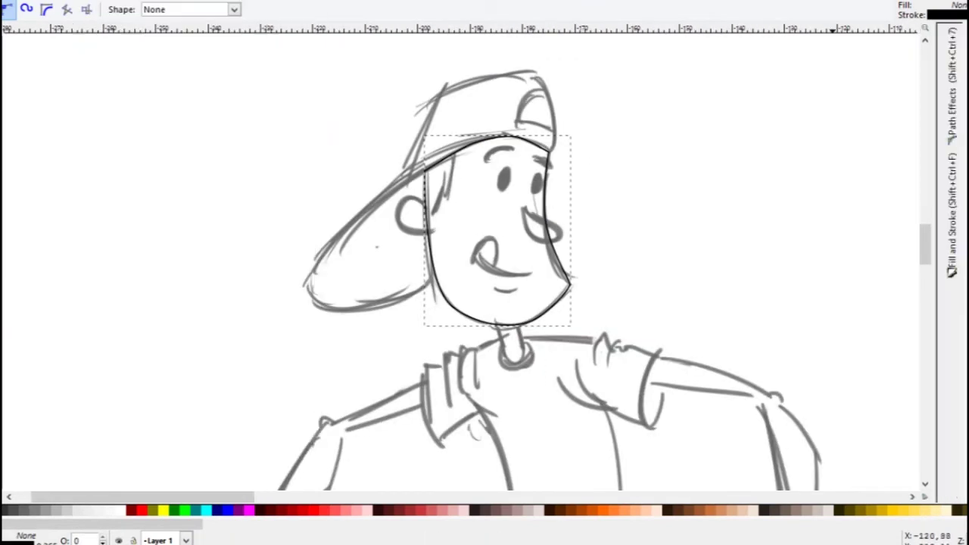
{"action": "key", "text": "space"}
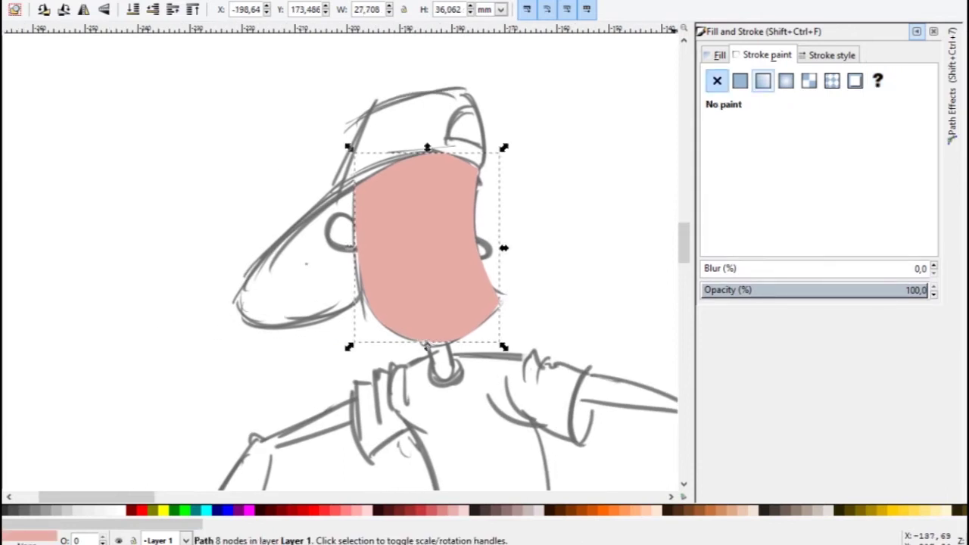
Step: Draw a small nose shape with a flat orange-brown fill
{"action": "key", "text": "space"}
{"action": "left_click", "coordinate": [423, 177]}
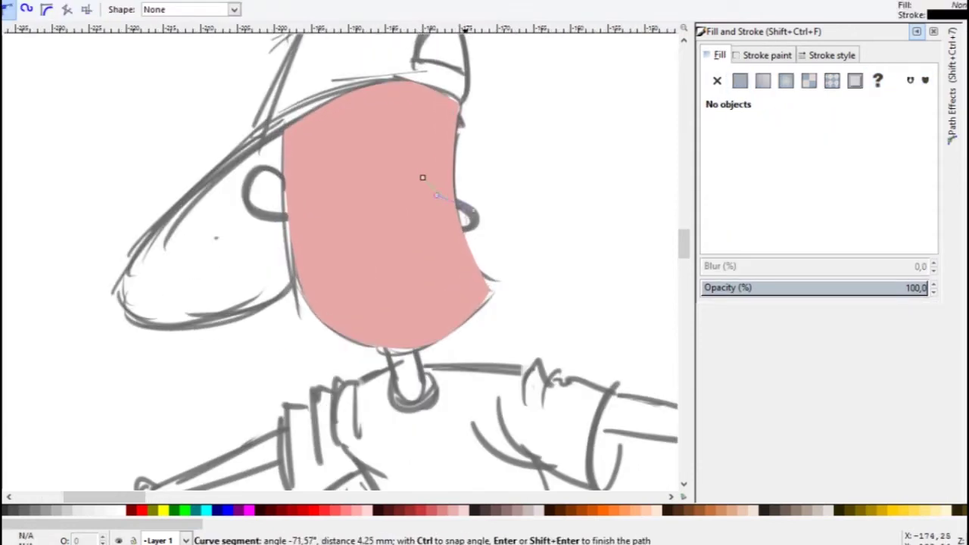
{"action": "left_click", "coordinate": [423, 177]}
{"action": "left_click", "coordinate": [740, 80]}
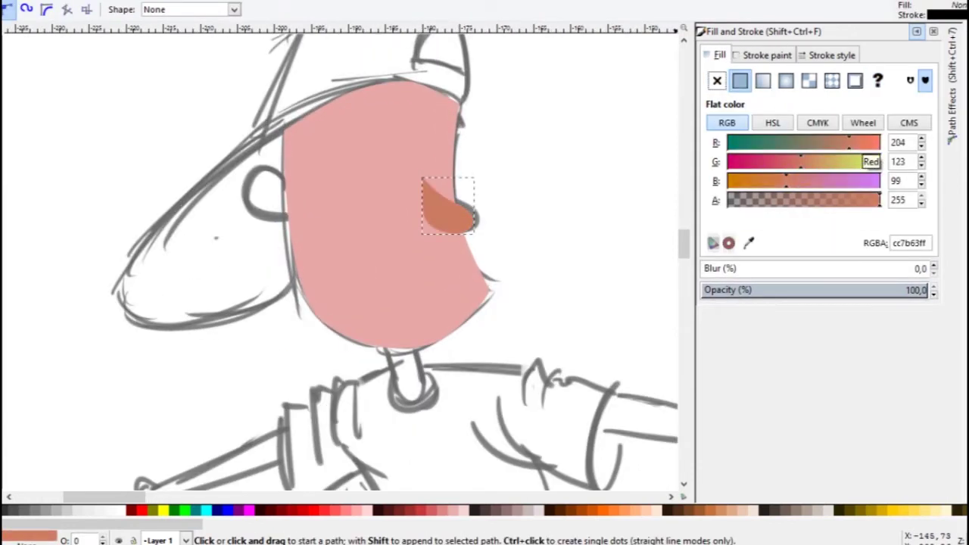
{"action": "key", "text": "space"}
Step: Draw a dark ellipse eye and duplicate it as the second eye
{"action": "key", "text": "e"}
{"action": "mouse_move", "coordinate": [389, 162]}
{"action": "left_mouse_down"}
{"action": "mouse_move", "coordinate": [404, 196]}
{"action": "mouse_move", "coordinate": [435, 186]}
{"action": "left_mouse_up"}
{"action": "key", "text": "space"}
{"action": "key", "text": "ctrl+d"}
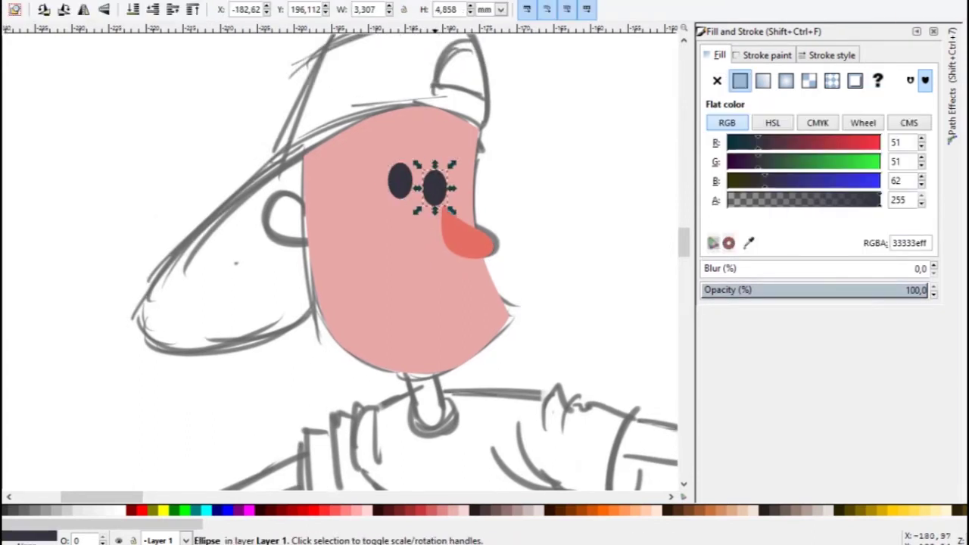
{"action": "left_click", "coordinate": [403, 159]}
Step: Draw both eyebrow shapes above the eyes with the Bezier pen
{"action": "key", "text": "b"}
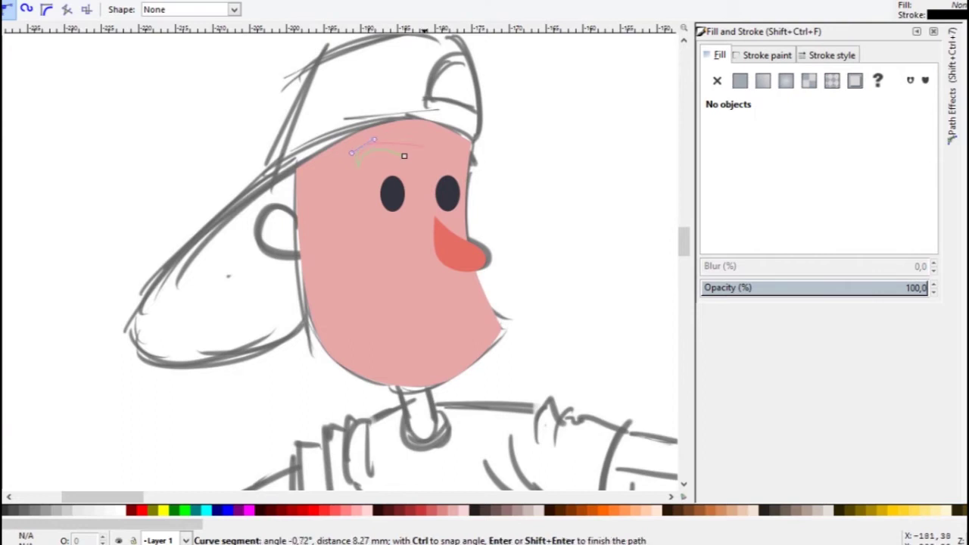
{"action": "key", "text": "Return"}
{"action": "key", "text": "d"}
{"action": "left_click", "coordinate": [392, 194]}
{"action": "key", "text": "space"}
{"action": "key", "text": "b"}
{"action": "left_click", "coordinate": [434, 165]}
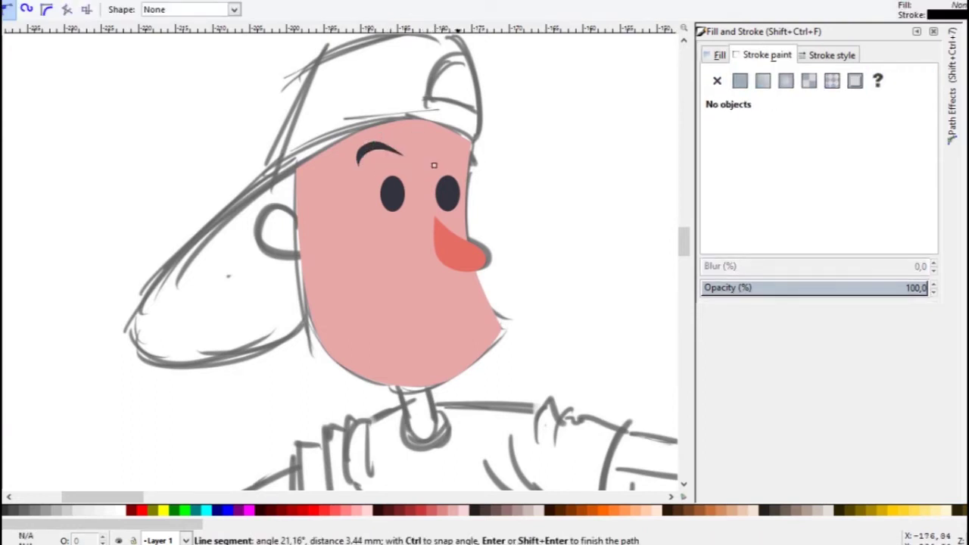
{"action": "left_click", "coordinate": [478, 160]}
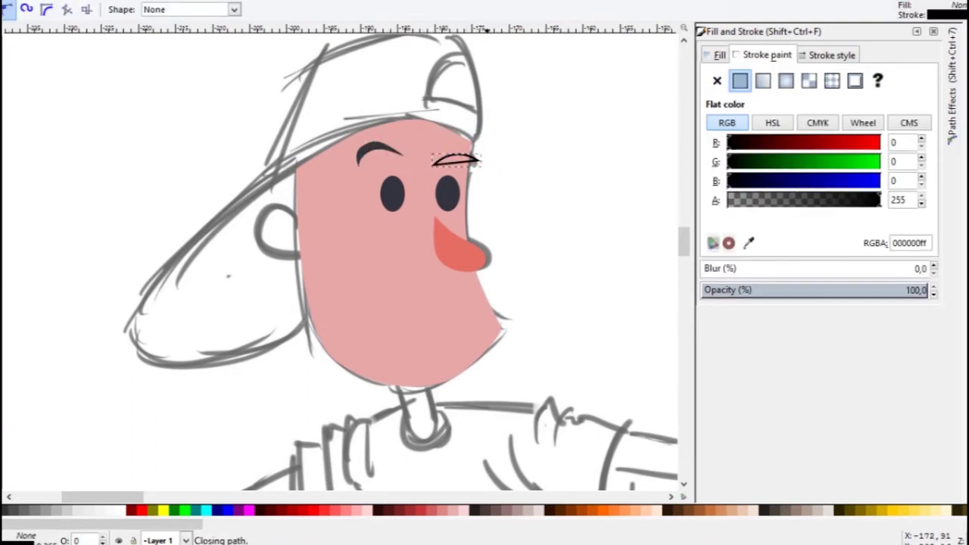
{"action": "left_click", "coordinate": [434, 161]}
{"action": "key", "text": "space"}
{"action": "key", "text": "b"}
Step: Draw the curved smile line for the mouth
{"action": "mouse_move", "coordinate": [380, 301]}
{"action": "left_mouse_down"}
{"action": "mouse_move", "coordinate": [451, 301]}
{"action": "mouse_move", "coordinate": [467, 313]}
{"action": "left_mouse_up"}
{"action": "key", "text": "Return"}
{"action": "left_click", "coordinate": [451, 301]}
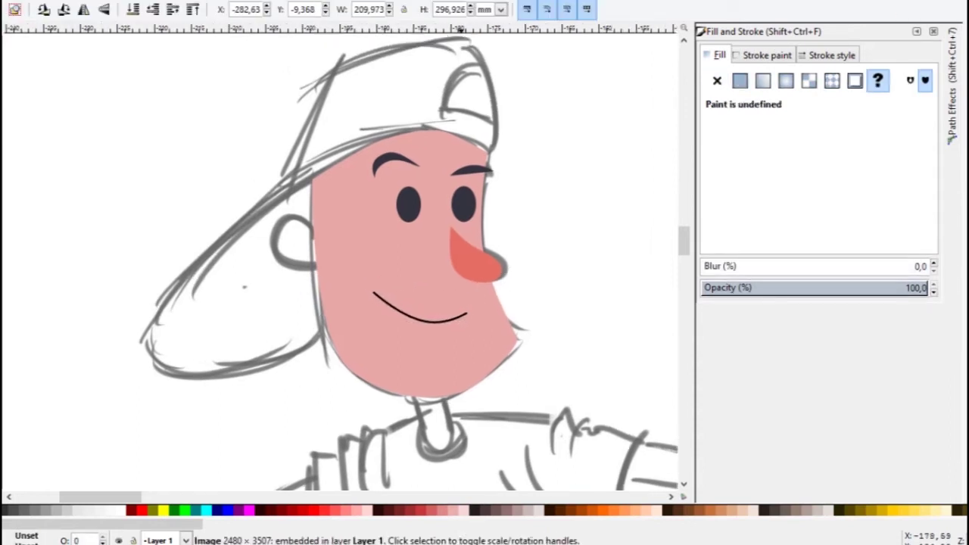
{"action": "key", "text": "ctrl+z"}
{"action": "key", "text": "Return"}
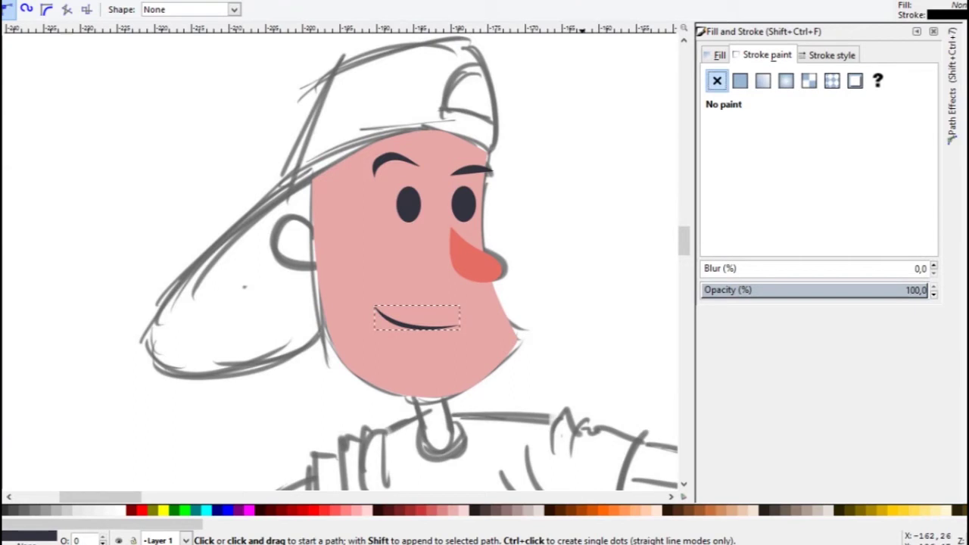
Step: Draw the tongue shape at the mouth and fill it pink
{"action": "left_click", "coordinate": [400, 324]}
{"action": "left_click_drag", "start_coordinate": [390, 278], "coordinate": [375, 299]}
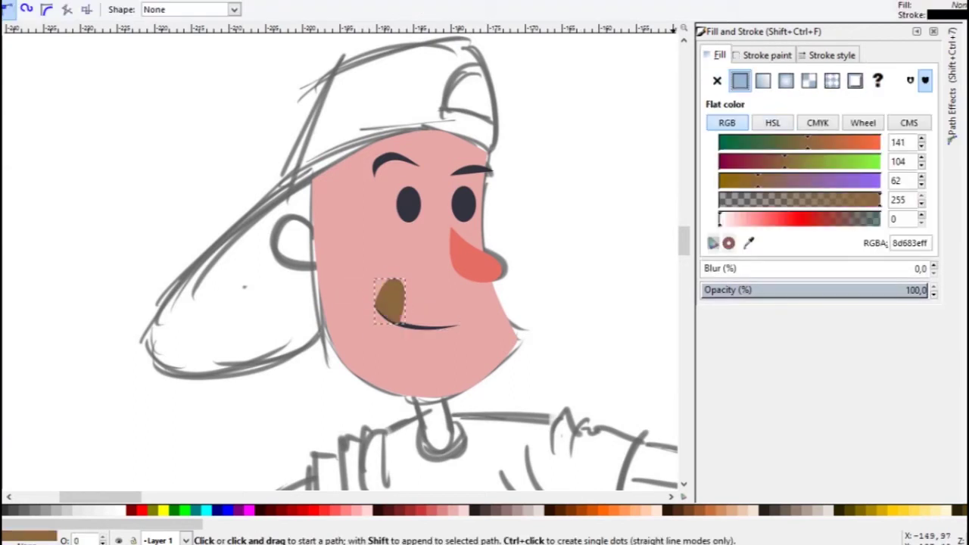
{"action": "left_click", "coordinate": [325, 281]}
{"action": "key", "text": "n"}
{"action": "scroll", "coordinate": [413, 316], "scroll_direction": "up", "scroll_amount": 2}
{"action": "left_click", "coordinate": [388, 331]}
Step: Select both eyebrows and colour them brown
{"action": "scroll", "coordinate": [364, 288], "scroll_direction": "down", "scroll_amount": 2}
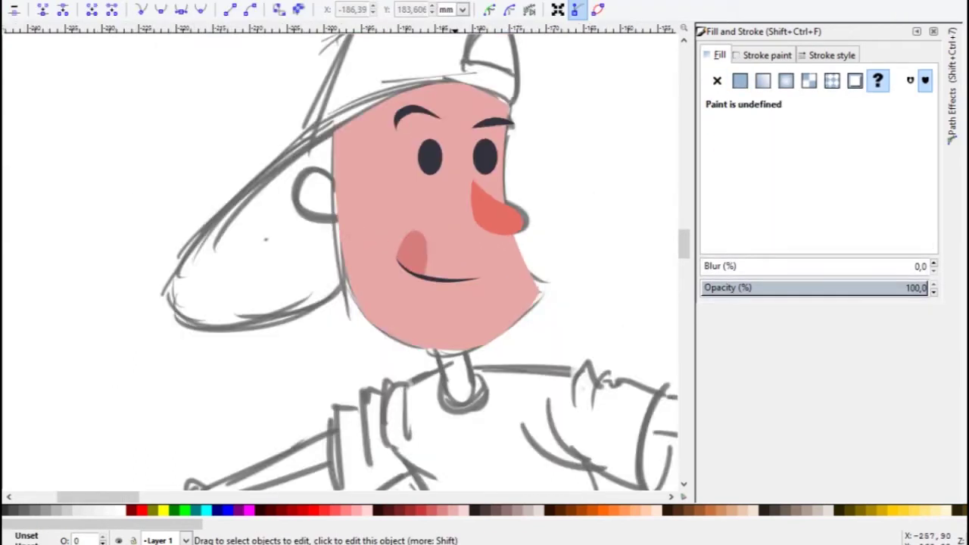
{"action": "scroll", "coordinate": [363, 287], "scroll_direction": "up", "scroll_amount": 1}
{"action": "left_click", "coordinate": [427, 195]}
{"action": "left_click", "coordinate": [504, 202], "text": "shift"}
{"action": "left_click", "coordinate": [804, 142]}
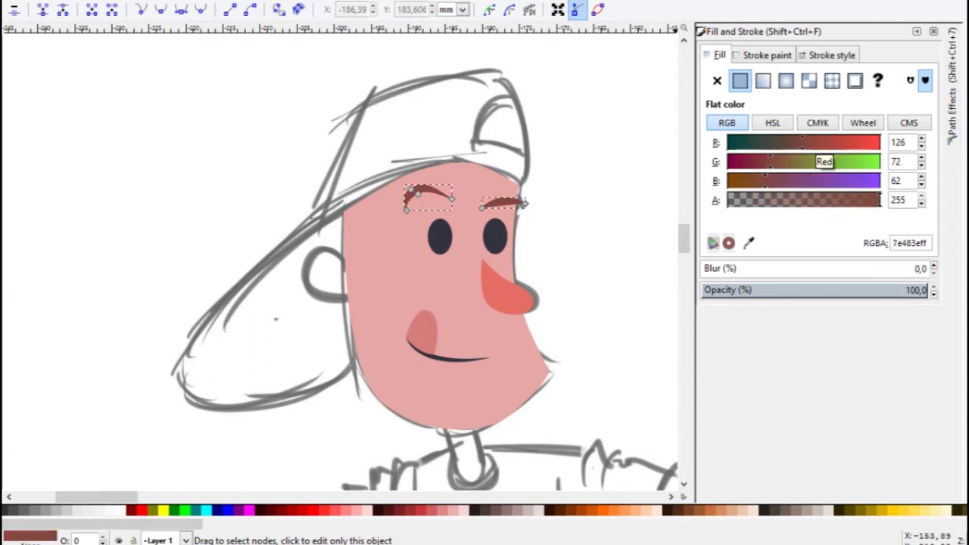
Step: Draw a hair lock path along the left temple and remove its outline stroke
{"action": "key", "text": "b"}
{"action": "left_click", "coordinate": [372, 183]}
{"action": "mouse_move", "coordinate": [381, 230]}
{"action": "left_mouse_down"}
{"action": "mouse_move", "coordinate": [378, 246]}
{"action": "mouse_move", "coordinate": [352, 261]}
{"action": "left_mouse_up"}
{"action": "left_click_drag", "start_coordinate": [339, 221], "coordinate": [338, 219]}
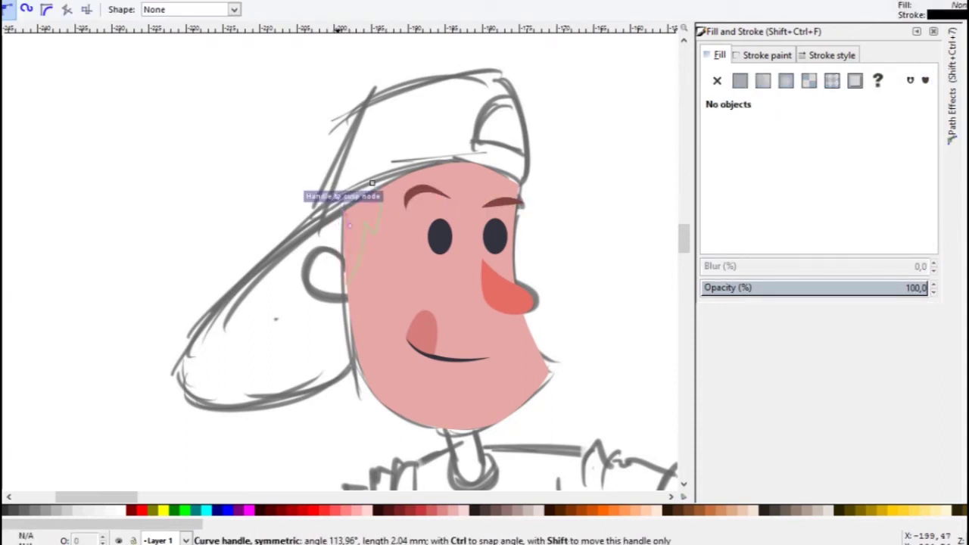
{"action": "scroll", "coordinate": [339, 219], "scroll_direction": "up", "scroll_amount": 2}
{"action": "key", "text": "Return"}
{"action": "left_click", "coordinate": [740, 80]}
{"action": "left_click", "coordinate": [767, 54]}
Step: Fill the hair lock with the eyebrows' brown using the Dropper
{"action": "key", "text": "s"}
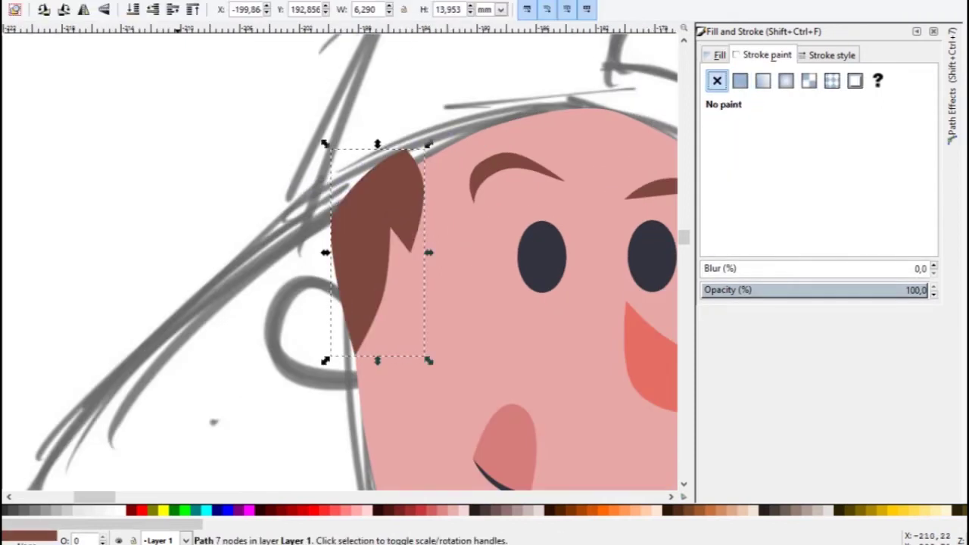
{"action": "scroll", "coordinate": [128, 173], "scroll_direction": "down", "scroll_amount": 1}
{"action": "left_click", "coordinate": [303, 212]}
{"action": "left_click", "coordinate": [720, 55]}
{"action": "left_click", "coordinate": [507, 182]}
{"action": "left_click", "coordinate": [303, 212]}
{"action": "key", "text": "d"}
{"action": "key", "text": "s"}
Step: Nudge the sketch right and begin the cap outline along the hairline
{"action": "scroll", "coordinate": [459, 216], "scroll_direction": "down", "scroll_amount": 1}
{"action": "key", "text": "b"}
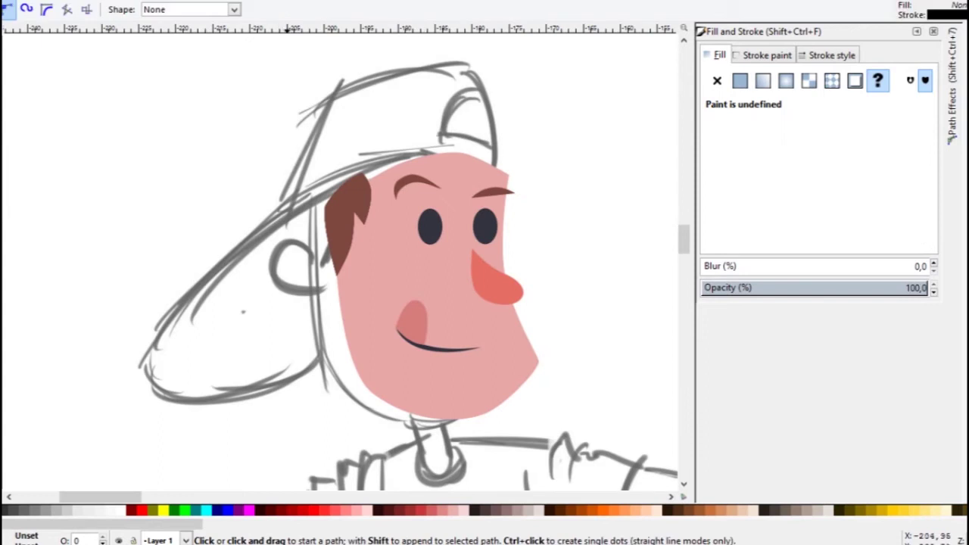
{"action": "left_click", "coordinate": [288, 265]}
{"action": "key", "text": "Escape"}
{"action": "left_click_drag", "start_coordinate": [288, 265], "coordinate": [311, 265]}
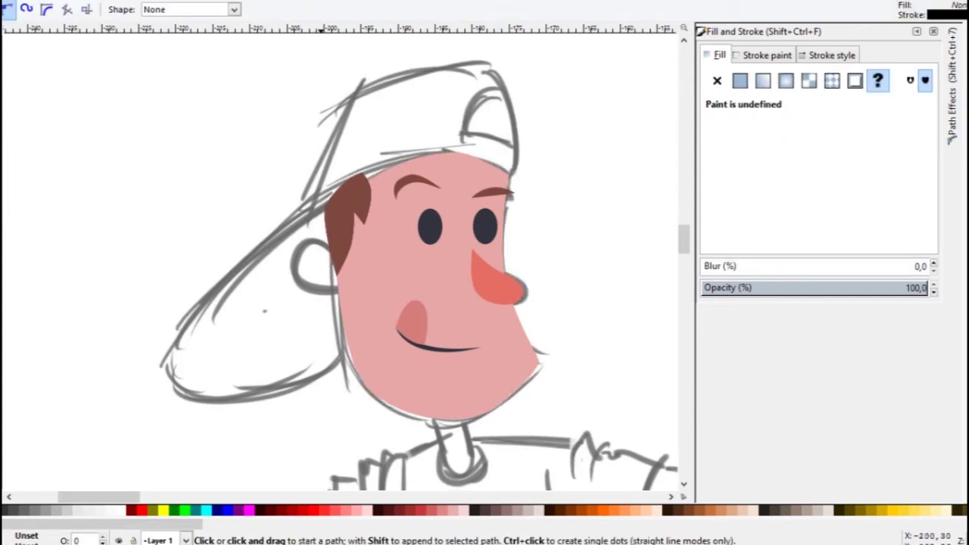
{"action": "left_click_drag", "start_coordinate": [326, 205], "coordinate": [364, 186]}
Step: Draw the cap shape over the crown and fill it bright pink
{"action": "left_click", "coordinate": [516, 175]}
{"action": "left_click_drag", "start_coordinate": [396, 70], "coordinate": [326, 113]}
{"action": "left_click", "coordinate": [326, 204]}
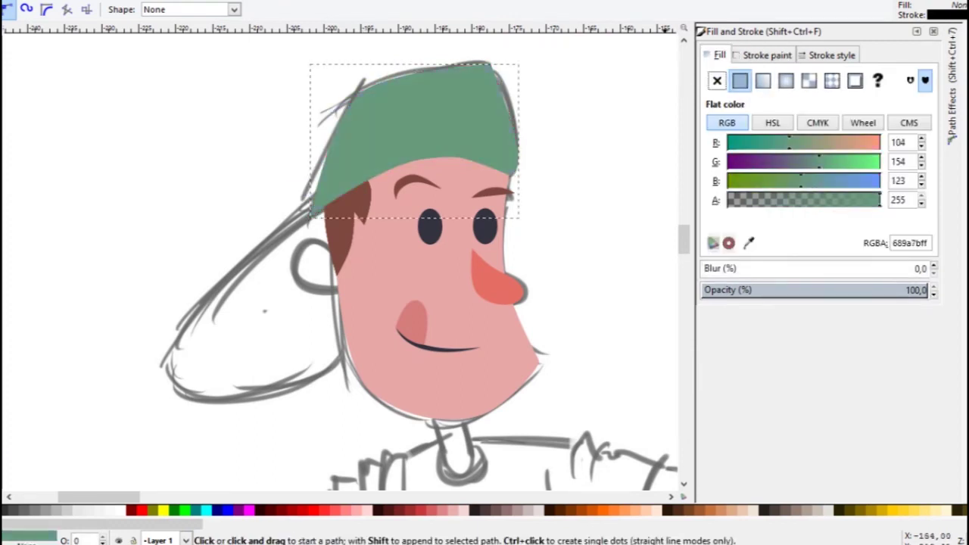
{"action": "mouse_move", "coordinate": [789, 143]}
{"action": "left_mouse_down"}
{"action": "mouse_move", "coordinate": [840, 142]}
{"action": "mouse_move", "coordinate": [727, 162]}
{"action": "left_mouse_up"}
{"action": "left_click_drag", "start_coordinate": [856, 180], "coordinate": [800, 180]}
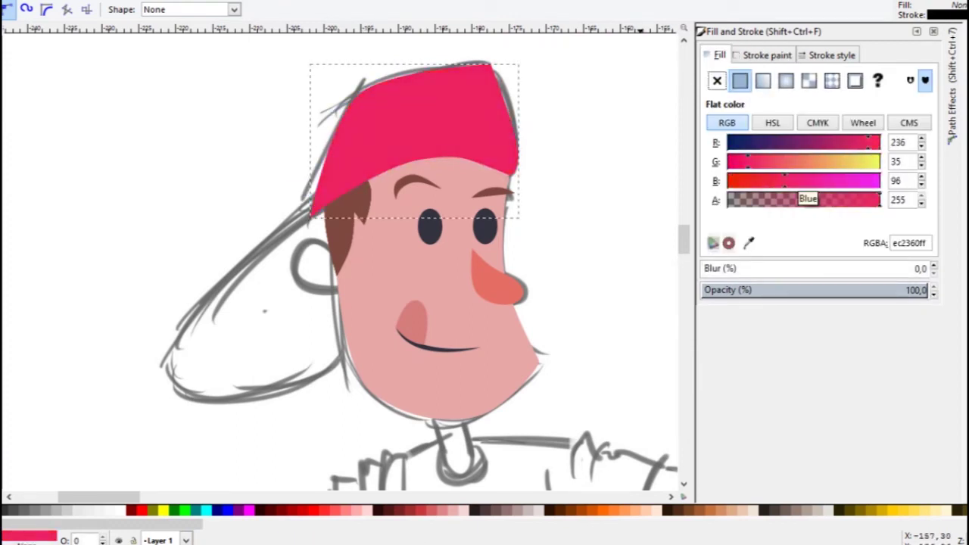
Step: Adjust a node on the cap's lower edge to refine its shape
{"action": "double_click", "coordinate": [454, 182]}
{"action": "key", "text": "Escape"}
{"action": "left_click", "coordinate": [455, 182]}
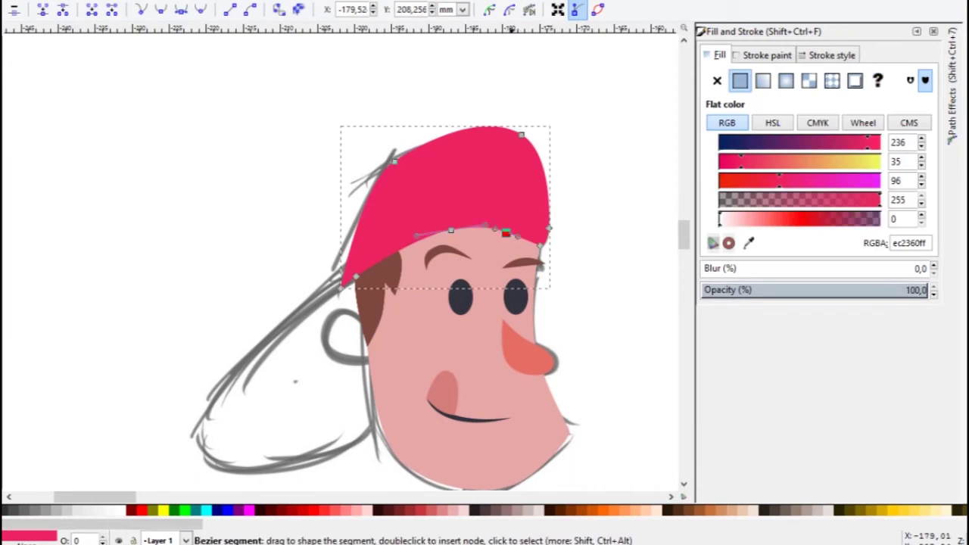
{"action": "scroll", "coordinate": [506, 239], "scroll_direction": "up", "scroll_amount": 2}
{"action": "left_click_drag", "start_coordinate": [423, 234], "coordinate": [419, 233]}
{"action": "key", "text": "Escape"}
{"action": "left_click", "coordinate": [454, 152]}
{"action": "key", "text": "Escape"}
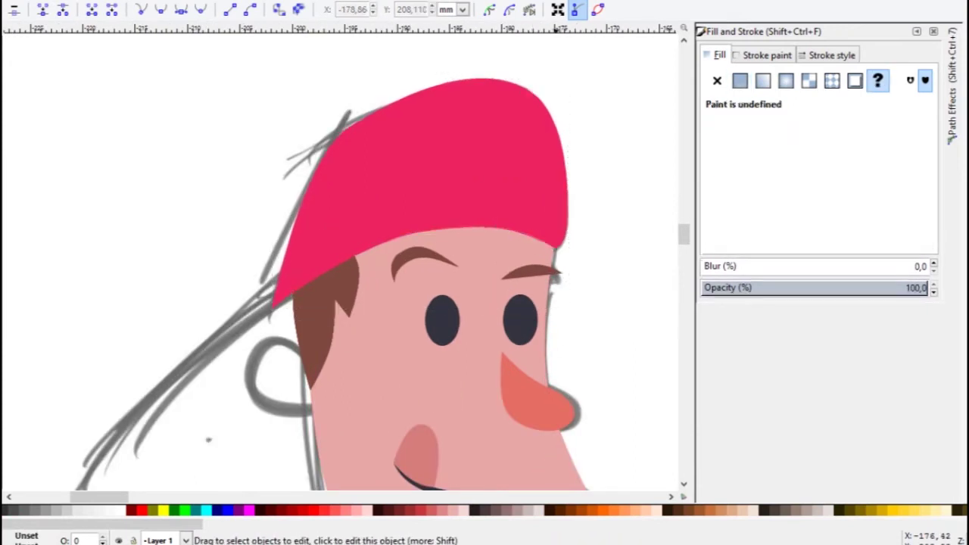
{"action": "scroll", "coordinate": [446, 110], "scroll_direction": "down", "scroll_amount": 2}
{"action": "scroll", "coordinate": [404, 246], "scroll_direction": "up", "scroll_amount": 2}
Step: Select the eyes, keeping only the left eye selected
{"action": "left_click_drag", "start_coordinate": [436, 185], "coordinate": [530, 227]}
{"action": "key", "text": "s"}
{"action": "left_click", "coordinate": [462, 227]}
{"action": "left_click", "coordinate": [460, 206]}
{"action": "scroll", "coordinate": [357, 171], "scroll_direction": "down", "scroll_amount": 2}
{"action": "scroll", "coordinate": [358, 171], "scroll_direction": "up", "scroll_amount": 2}
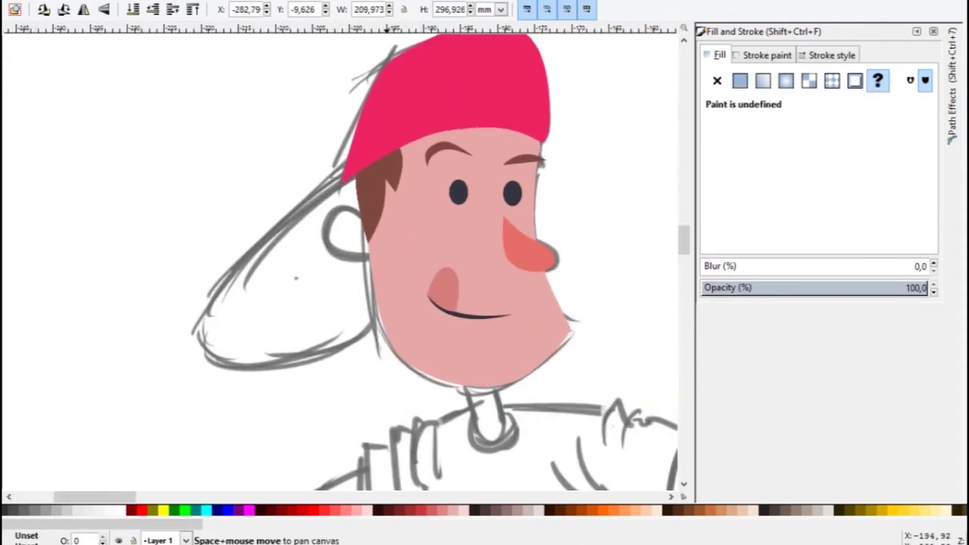
Step: Draw the cap's back brim behind the head and fill it with the cap's pink
{"action": "key", "text": "b"}
{"action": "left_click", "coordinate": [357, 171]}
{"action": "left_click_drag", "start_coordinate": [206, 362], "coordinate": [278, 373]}
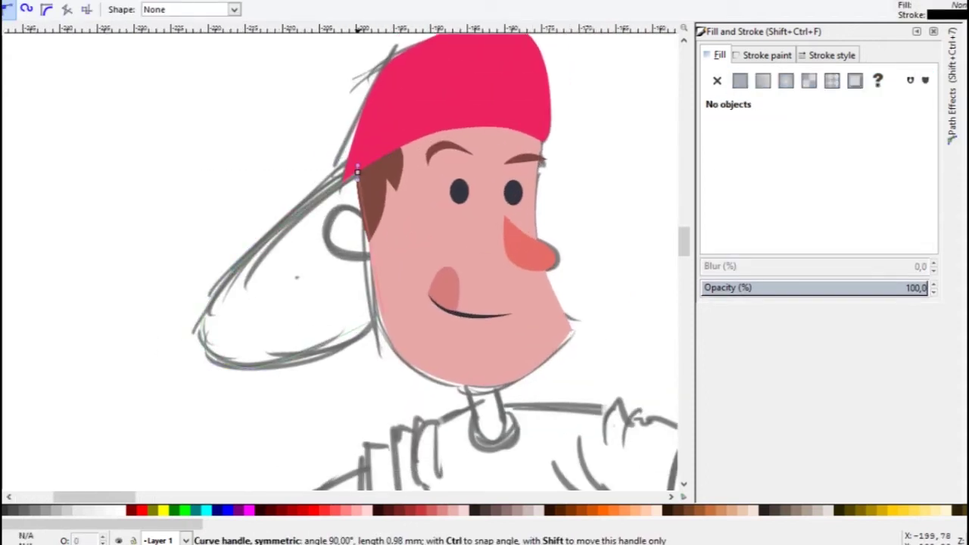
{"action": "left_click", "coordinate": [358, 171]}
{"action": "key", "text": "d"}
{"action": "left_click", "coordinate": [454, 83]}
Step: Lower the brim one level below the face and darken it to crimson
{"action": "key", "text": "s"}
{"action": "right_click", "coordinate": [309, 287]}
{"action": "left_click", "coordinate": [152, 10]}
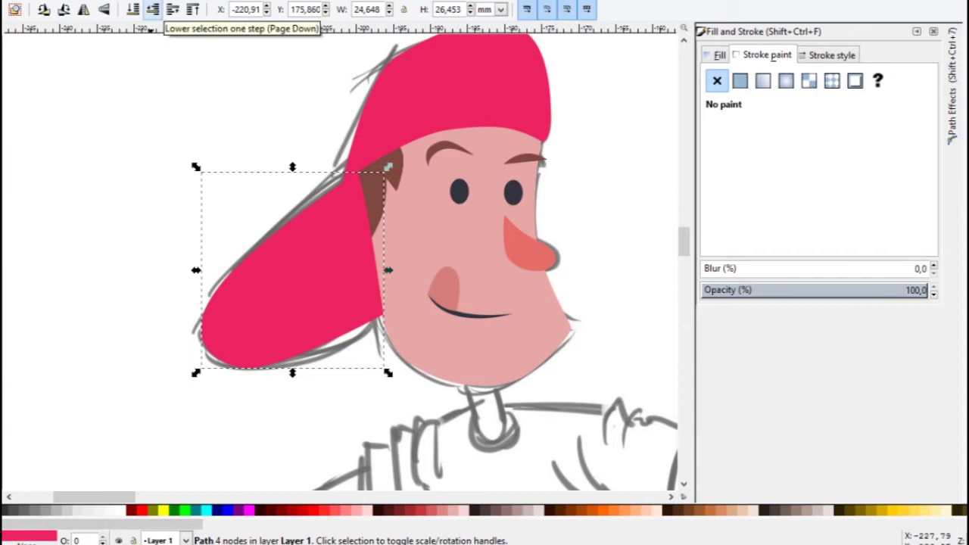
{"action": "left_click", "coordinate": [172, 9]}
{"action": "left_click", "coordinate": [716, 55]}
{"action": "left_click_drag", "start_coordinate": [837, 143], "coordinate": [803, 142]}
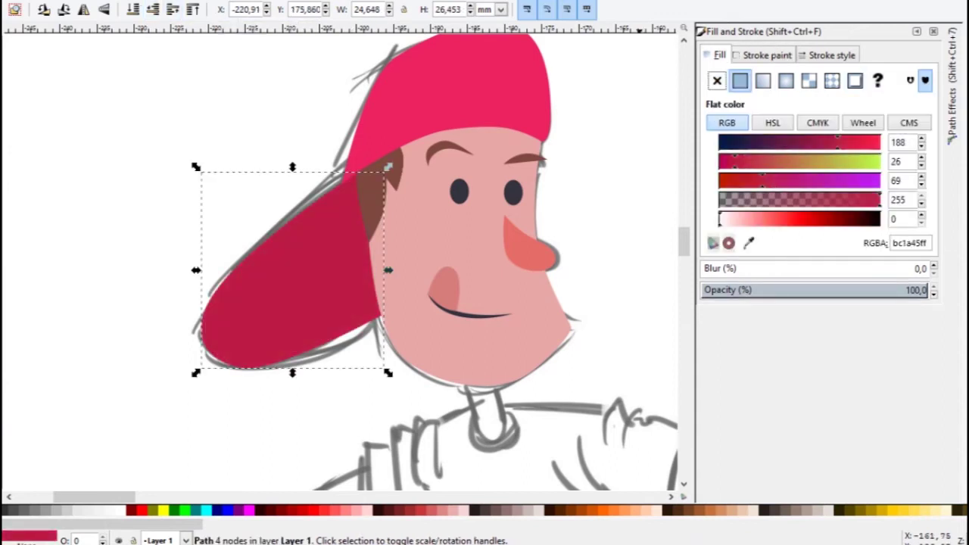
Step: Draw the ear beside the hair with a skin-coloured fill and no outline
{"action": "key", "text": "b"}
{"action": "left_click", "coordinate": [361, 269]}
{"action": "left_click_drag", "start_coordinate": [352, 346], "coordinate": [353, 346]}
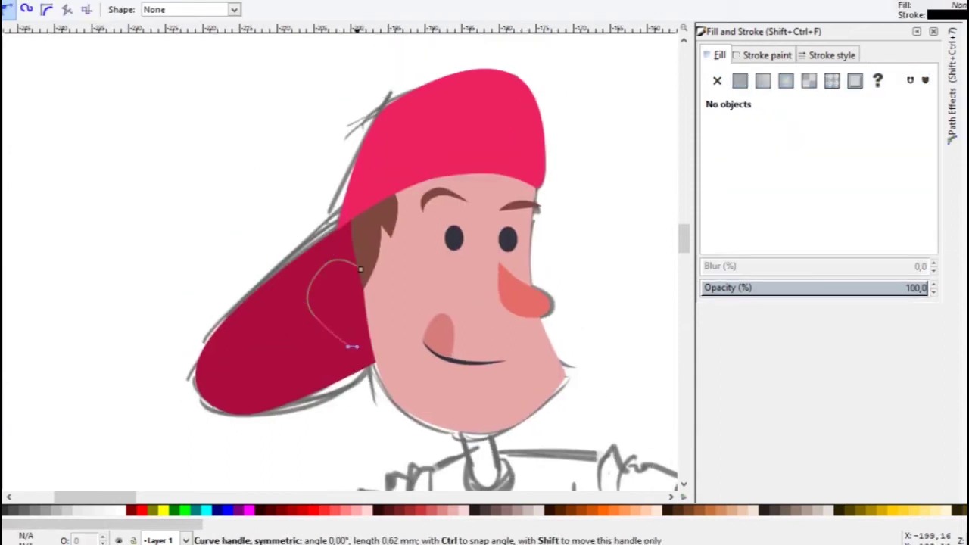
{"action": "left_click", "coordinate": [360, 269]}
{"action": "key", "text": "d"}
{"action": "left_click", "coordinate": [454, 318]}
{"action": "left_click", "coordinate": [761, 55]}
{"action": "left_click", "coordinate": [717, 80]}
Step: Pull the hair shape's bottom point slightly lower
{"action": "key", "text": "n"}
{"action": "left_click", "coordinate": [371, 242]}
{"action": "left_click_drag", "start_coordinate": [363, 289], "coordinate": [364, 303]}
{"action": "key", "text": "Escape"}
Step: Draw the inner ear with a darker pink fill and no outline
{"action": "key", "text": "b"}
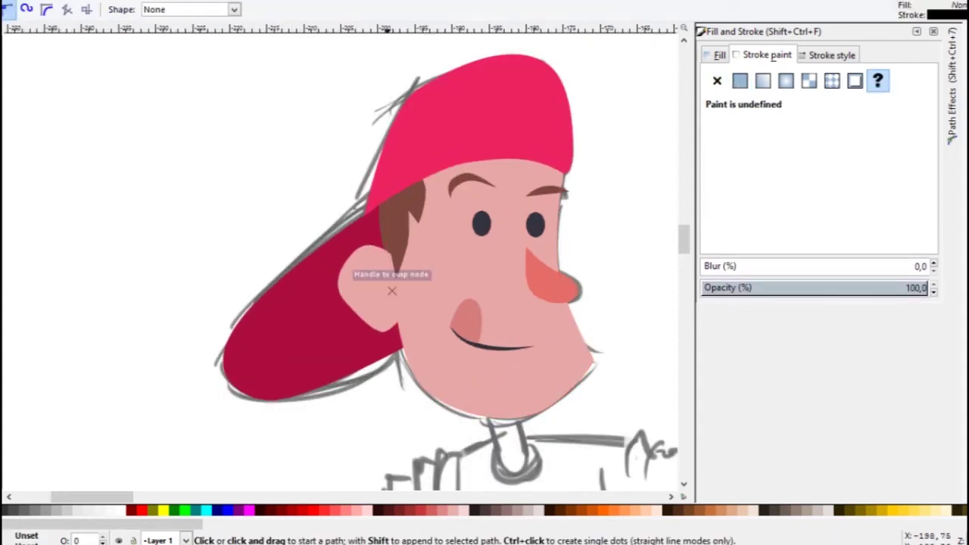
{"action": "left_click", "coordinate": [389, 275]}
{"action": "scroll", "coordinate": [392, 284], "scroll_direction": "up", "scroll_amount": 2}
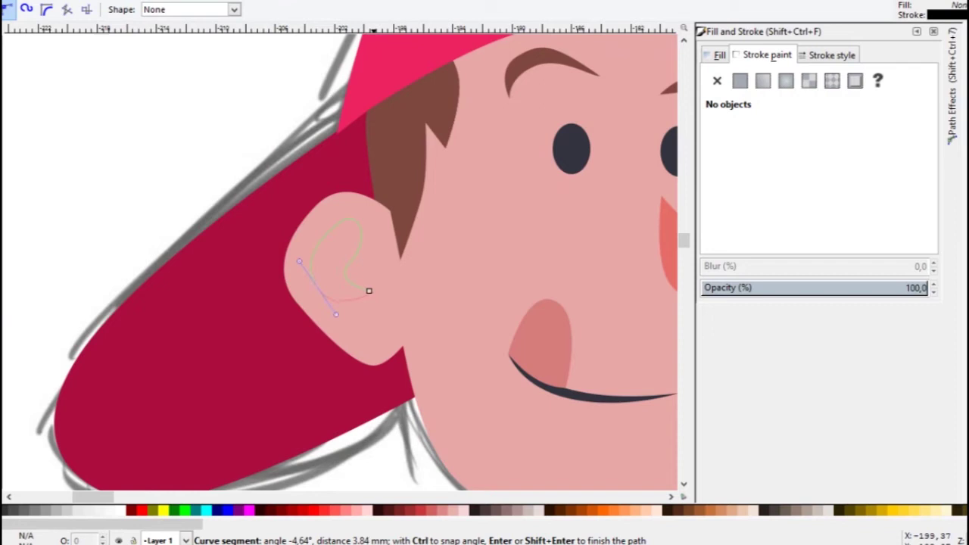
{"action": "key", "text": "Return"}
{"action": "key", "text": "d"}
{"action": "left_click", "coordinate": [717, 80]}
{"action": "left_click", "coordinate": [542, 334]}
{"action": "scroll", "coordinate": [379, 288], "scroll_direction": "down", "scroll_amount": 4}
Step: Begin the neck outline under the chin
{"action": "key", "text": "s"}
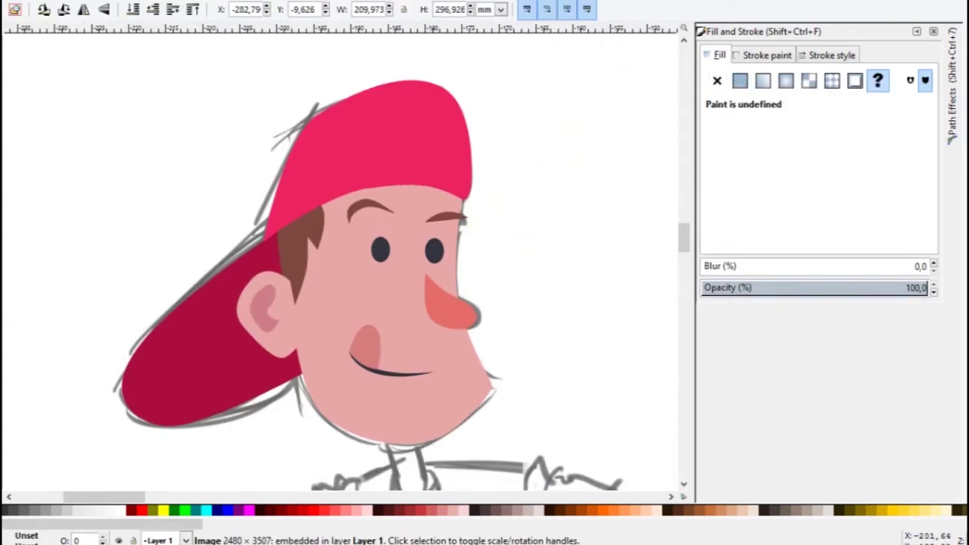
{"action": "key", "text": "b"}
{"action": "scroll", "coordinate": [383, 258], "scroll_direction": "down", "scroll_amount": 3}
{"action": "scroll", "coordinate": [382, 258], "scroll_direction": "up", "scroll_amount": 2}
{"action": "left_click_drag", "start_coordinate": [384, 261], "coordinate": [385, 262]}
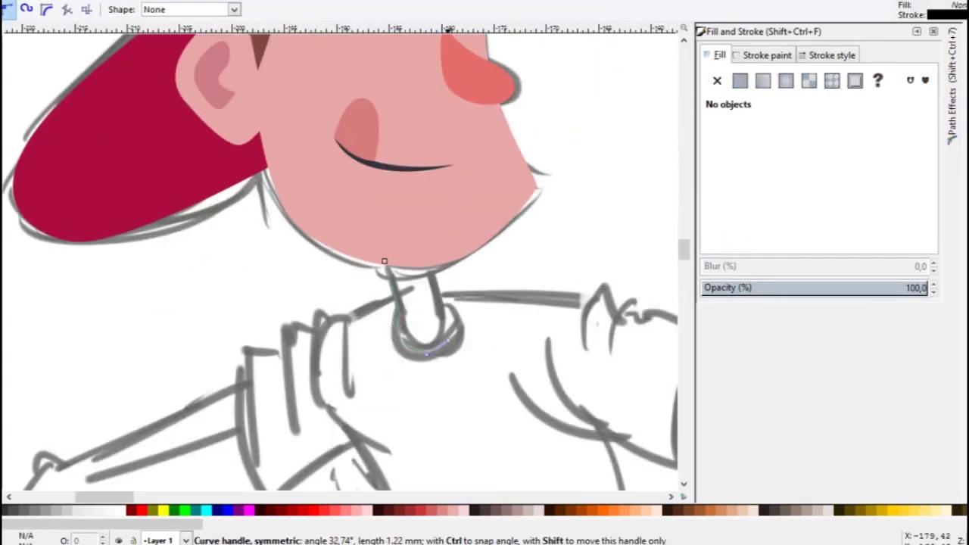
Step: Finish the neck path, fill it with the ear's pink, and hide Fill and Stroke
{"action": "left_click", "coordinate": [441, 311]}
{"action": "key", "text": "Return"}
{"action": "key", "text": "d"}
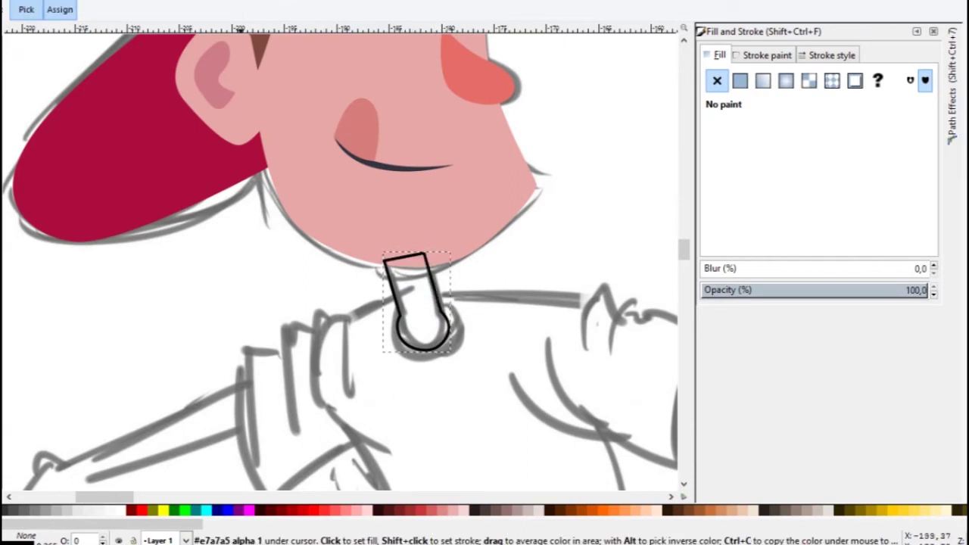
{"action": "left_click", "coordinate": [216, 72]}
{"action": "key", "text": "s"}
{"action": "scroll", "coordinate": [530, 341], "scroll_direction": "down", "scroll_amount": 1}
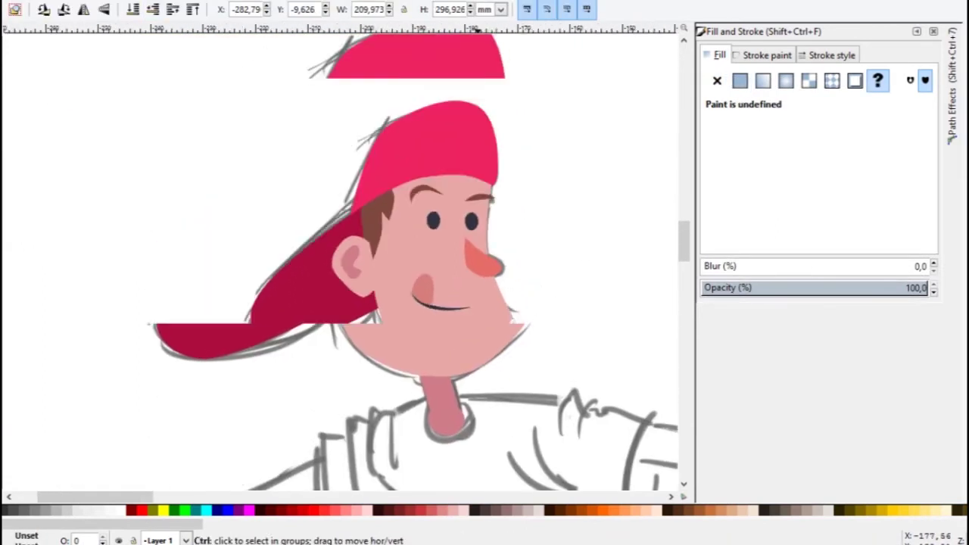
{"action": "scroll", "coordinate": [456, 279], "scroll_direction": "down", "scroll_amount": 2}
{"action": "scroll", "coordinate": [456, 279], "scroll_direction": "down", "scroll_amount": 2}
{"action": "key", "text": "F12"}
{"action": "scroll", "coordinate": [457, 279], "scroll_direction": "down", "scroll_amount": 1}
Step: Outline the T-shirt from the neck along the shoulder to the right sleeve
{"action": "key", "text": "b"}
{"action": "scroll", "coordinate": [457, 278], "scroll_direction": "up", "scroll_amount": 2}
{"action": "left_click", "coordinate": [428, 262]}
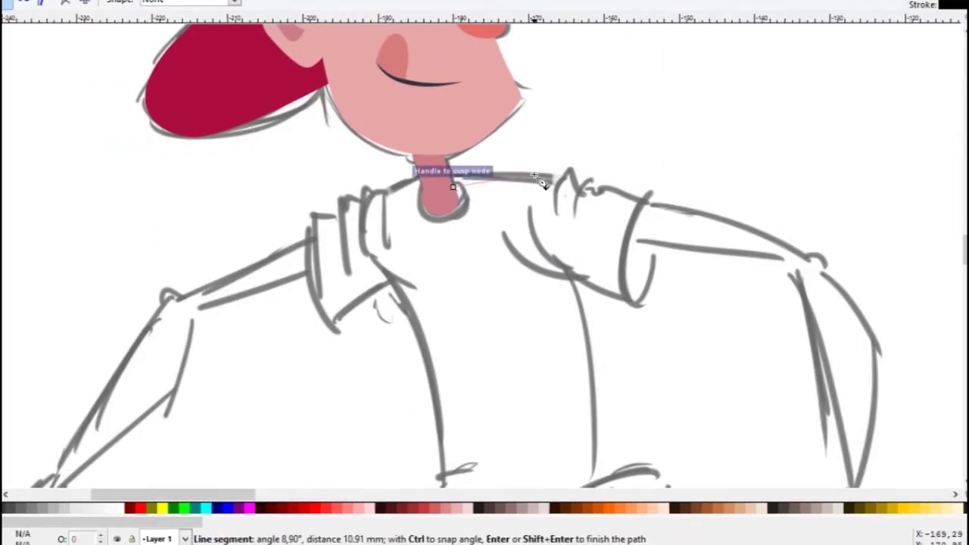
{"action": "scroll", "coordinate": [513, 168], "scroll_direction": "up", "scroll_amount": 2}
{"action": "left_click_drag", "start_coordinate": [660, 159], "coordinate": [674, 174]}
{"action": "left_click", "coordinate": [815, 225]}
{"action": "left_click_drag", "start_coordinate": [804, 427], "coordinate": [793, 438]}
{"action": "scroll", "coordinate": [660, 369], "scroll_direction": "down", "scroll_amount": 7}
Step: Complete the T-shirt outline down the side, around the left sleeve, and close it
{"action": "left_click", "coordinate": [621, 184]}
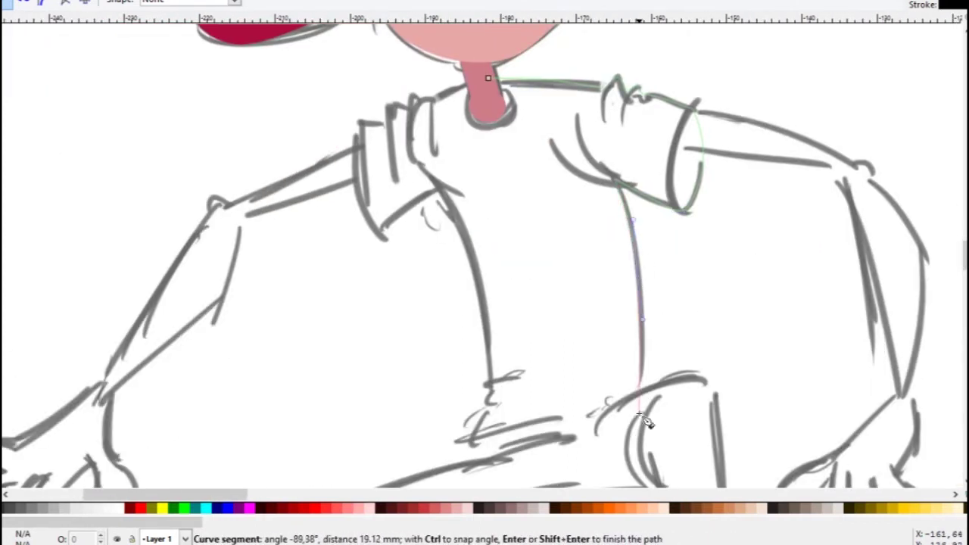
{"action": "left_click_drag", "start_coordinate": [469, 438], "coordinate": [480, 428]}
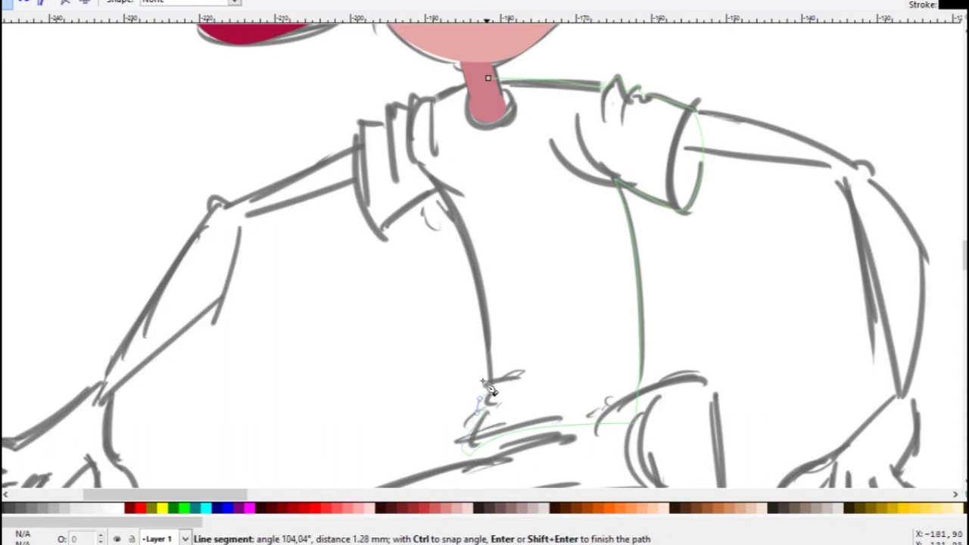
{"action": "scroll", "coordinate": [362, 193], "scroll_direction": "up", "scroll_amount": 3}
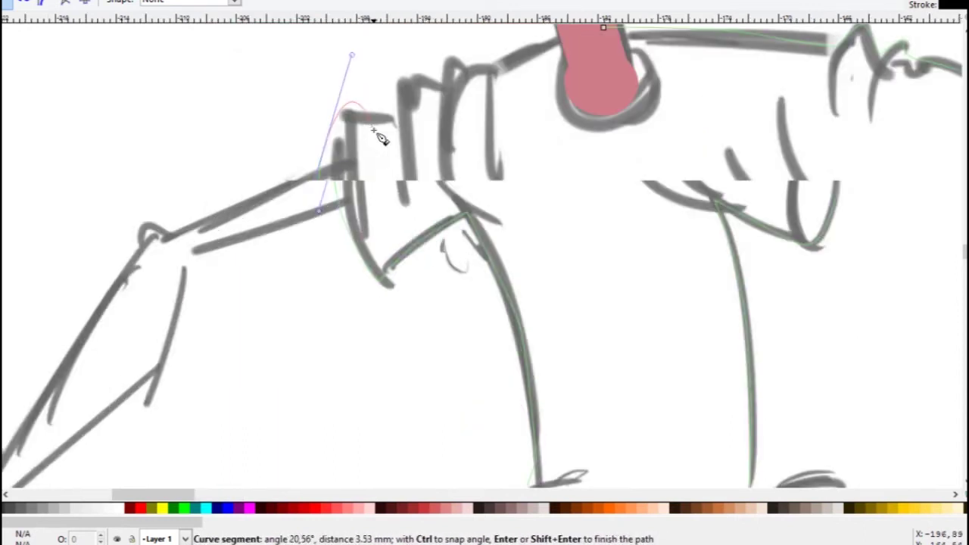
{"action": "left_click", "coordinate": [333, 144]}
{"action": "left_click", "coordinate": [444, 97]}
{"action": "scroll", "coordinate": [444, 97], "scroll_direction": "up", "scroll_amount": 2}
{"action": "left_click", "coordinate": [553, 121]}
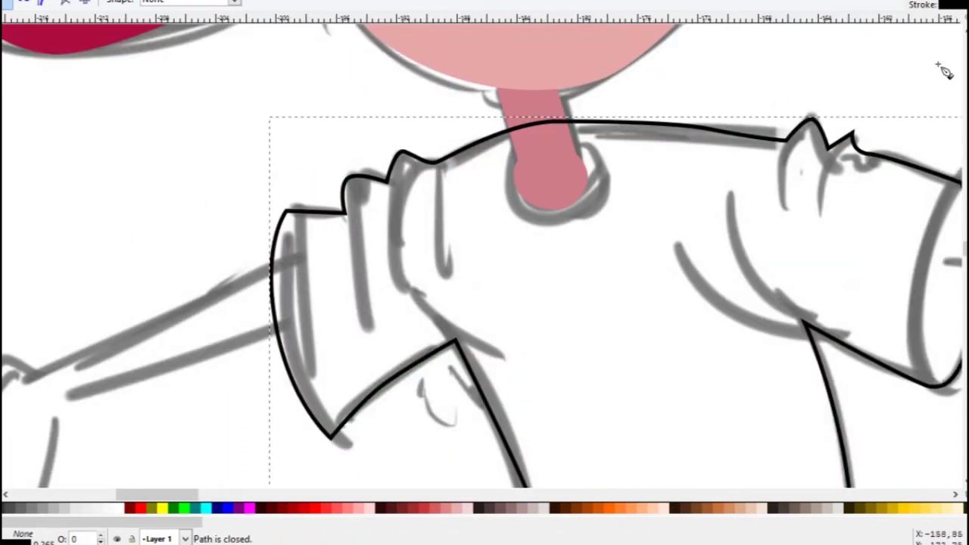
Step: Give the shirt a flat mid-blue fill (RGB 85/143/179) with no outline
{"action": "key", "text": "ctrl+shift+f"}
{"action": "scroll", "coordinate": [453, 197], "scroll_direction": "down", "scroll_amount": 3}
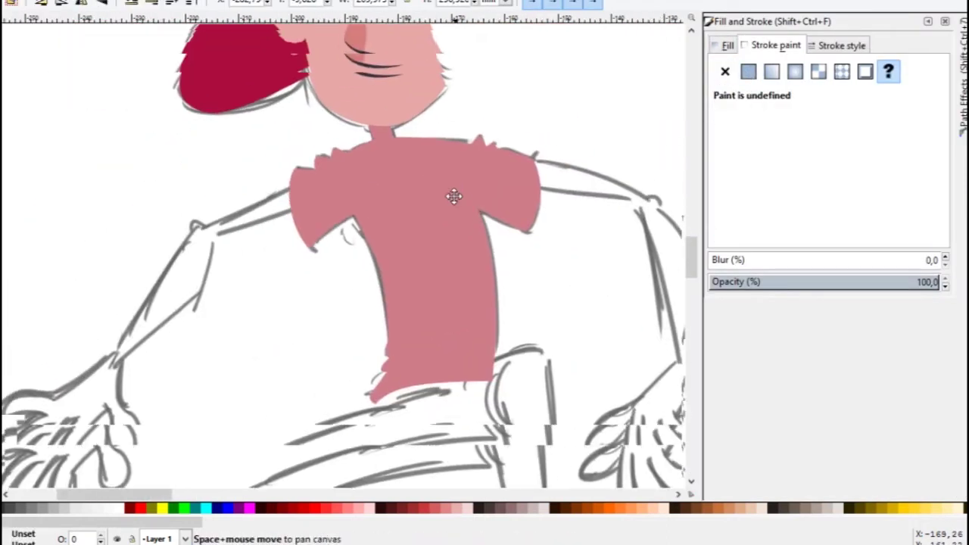
{"action": "left_click", "coordinate": [452, 197]}
{"action": "left_click", "coordinate": [818, 150]}
{"action": "left_click", "coordinate": [824, 160]}
{"action": "left_click", "coordinate": [818, 153]}
{"action": "left_click", "coordinate": [929, 23]}
Step: Start a new path on the shirt's shoulder
{"action": "scroll", "coordinate": [634, 143], "scroll_direction": "up", "scroll_amount": 1}
{"action": "scroll", "coordinate": [500, 217], "scroll_direction": "up", "scroll_amount": 2}
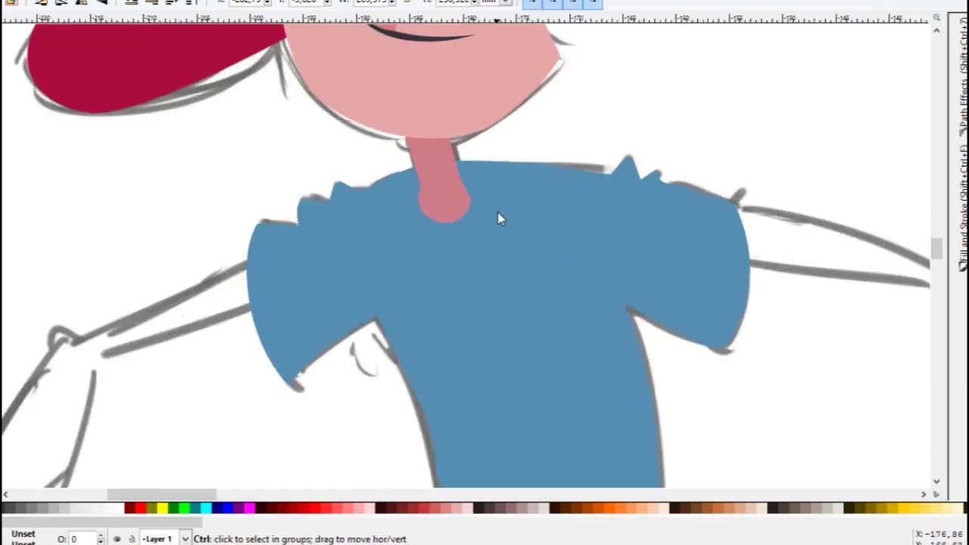
{"action": "scroll", "coordinate": [469, 197], "scroll_direction": "up", "scroll_amount": 2}
{"action": "key", "text": "b"}
{"action": "left_click", "coordinate": [337, 177]}
Step: Close the thin crease on the left sleeve and fill it with a darker shirt blue
{"action": "left_click", "coordinate": [368, 281]}
{"action": "left_click", "coordinate": [337, 177]}
{"action": "key", "text": "F7"}
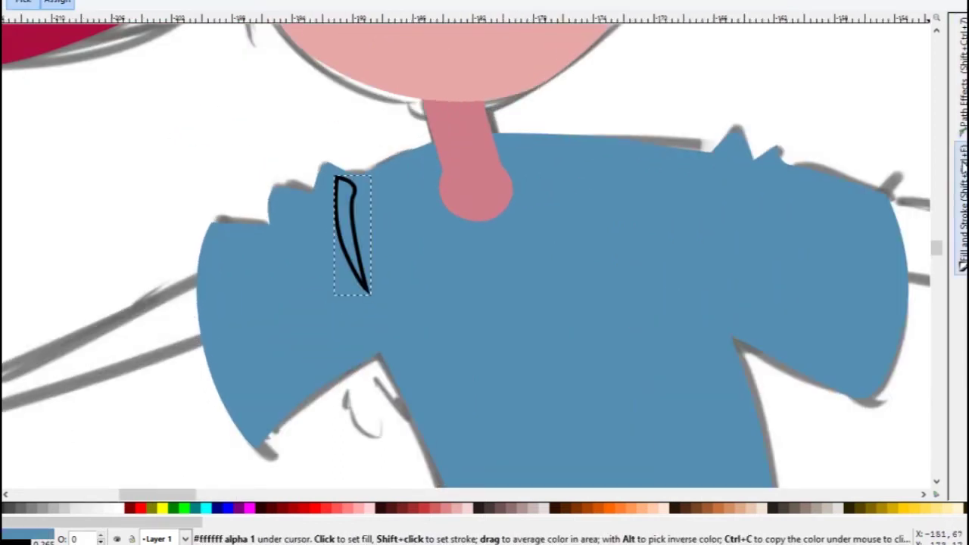
{"action": "key", "text": "ctrl+shift+f"}
{"action": "left_click", "coordinate": [749, 71]}
{"action": "left_click", "coordinate": [839, 175]}
{"action": "left_click", "coordinate": [928, 21]}
Step: Draw a second curved crease on the left sleeve in the same darker blue
{"action": "key", "text": "b"}
{"action": "left_click", "coordinate": [288, 205]}
{"action": "left_click", "coordinate": [322, 293]}
{"action": "left_click", "coordinate": [288, 206]}
{"action": "key", "text": "F7"}
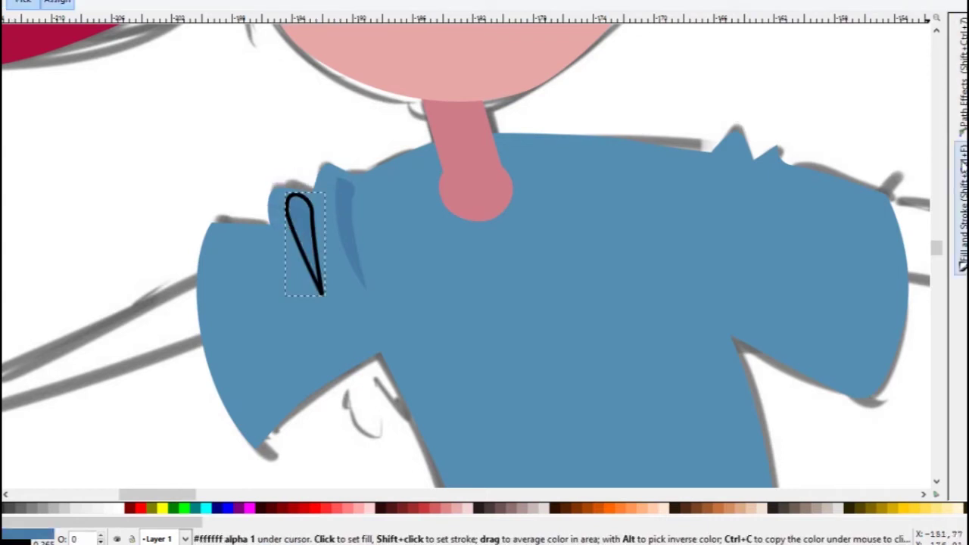
{"action": "key", "text": "ctrl+shift+f"}
{"action": "left_click", "coordinate": [928, 21]}
{"action": "key", "text": "F1"}
{"action": "scroll", "coordinate": [420, 245], "scroll_direction": "down", "scroll_amount": 3}
{"action": "scroll", "coordinate": [419, 247], "scroll_direction": "up", "scroll_amount": 5}
Step: Add a darker-blue shadow shape along the sleeve edge with no outline
{"action": "key", "text": "b"}
{"action": "left_click", "coordinate": [272, 144]}
{"action": "left_click", "coordinate": [262, 300]}
{"action": "left_click", "coordinate": [409, 298]}
{"action": "left_click", "coordinate": [385, 231]}
{"action": "left_click", "coordinate": [367, 150]}
{"action": "left_click", "coordinate": [272, 143]}
{"action": "key", "text": "F7"}
{"action": "key", "text": "ctrl+shift+f"}
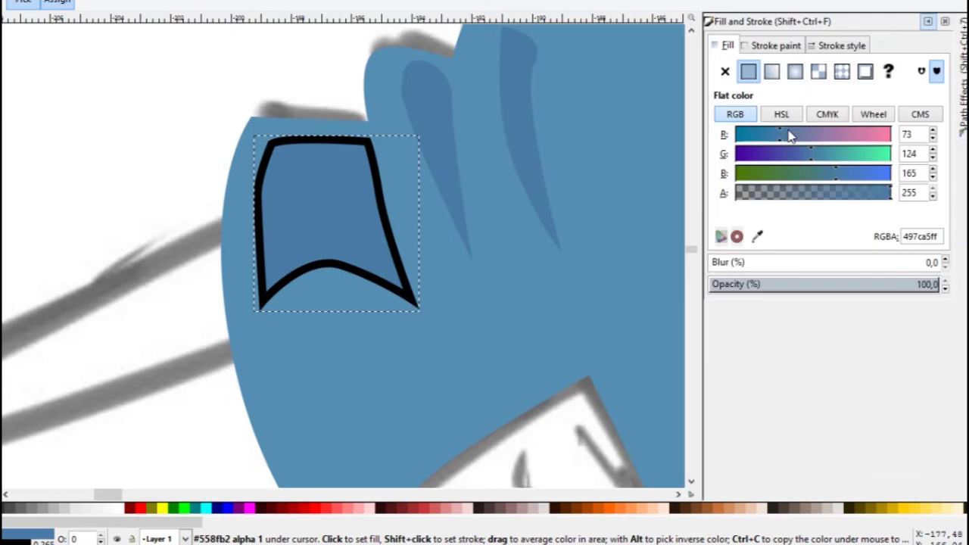
{"action": "key", "text": "F1"}
{"action": "scroll", "coordinate": [605, 270], "scroll_direction": "down", "scroll_amount": 3}
{"action": "scroll", "coordinate": [605, 270], "scroll_direction": "up", "scroll_amount": 2}
Step: Draw a curved darker-blue crease on the right shoulder
{"action": "key", "text": "b"}
{"action": "left_click_drag", "start_coordinate": [623, 185], "coordinate": [604, 216]}
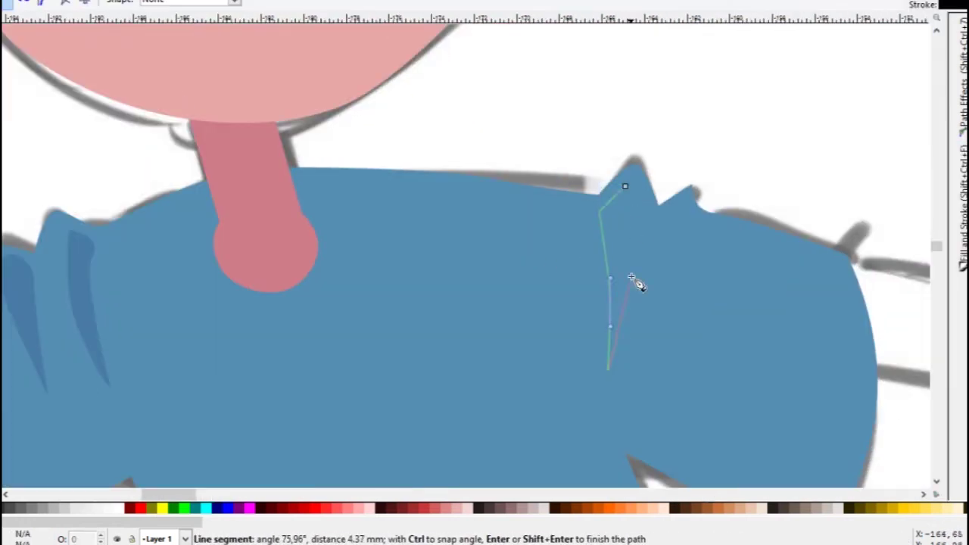
{"action": "left_click", "coordinate": [608, 368]}
{"action": "left_click", "coordinate": [624, 184]}
{"action": "key", "text": "F7"}
{"action": "key", "text": "ctrl+shift+f"}
{"action": "key", "text": "F1"}
{"action": "scroll", "coordinate": [534, 201], "scroll_direction": "down", "scroll_amount": 2}
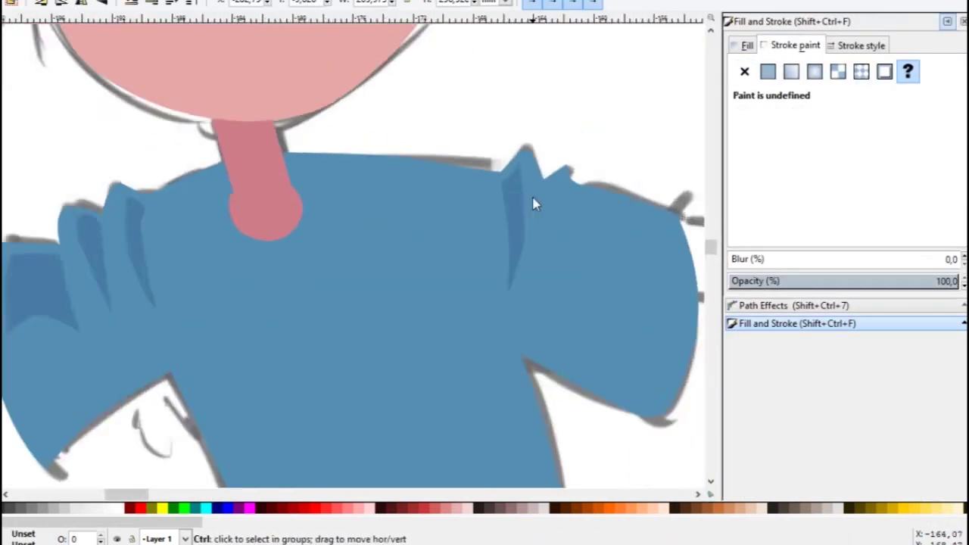
Step: Add a second right-shoulder crease without an outline, filled darker blue
{"action": "key", "text": "b"}
{"action": "scroll", "coordinate": [565, 227], "scroll_direction": "up", "scroll_amount": 2}
{"action": "left_click", "coordinate": [573, 172]}
{"action": "left_click", "coordinate": [572, 171]}
{"action": "key", "text": "F7"}
{"action": "left_click", "coordinate": [506, 227]}
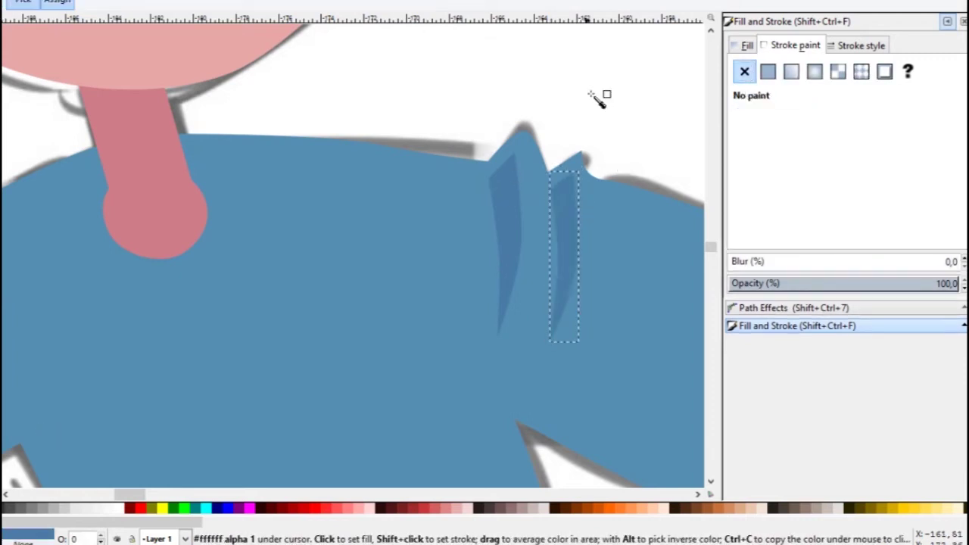
Step: Draw a darker-blue shading shape over the right sleeve with no outline
{"action": "scroll", "coordinate": [508, 244], "scroll_direction": "left", "scroll_amount": 5}
{"action": "key", "text": "b"}
{"action": "left_click", "coordinate": [352, 161]}
{"action": "left_click", "coordinate": [276, 271]}
{"action": "left_click_drag", "start_coordinate": [400, 391], "coordinate": [498, 411]}
{"action": "left_click", "coordinate": [584, 155]}
{"action": "left_click", "coordinate": [353, 160]}
{"action": "key", "text": "F7"}
{"action": "left_click", "coordinate": [584, 102]}
{"action": "left_click", "coordinate": [524, 138]}
Step: Adjust a curve of the shadow shape and move the blue shape into place
{"action": "key", "text": "F2"}
{"action": "left_click_drag", "start_coordinate": [296, 302], "coordinate": [294, 313]}
{"action": "key", "text": "5"}
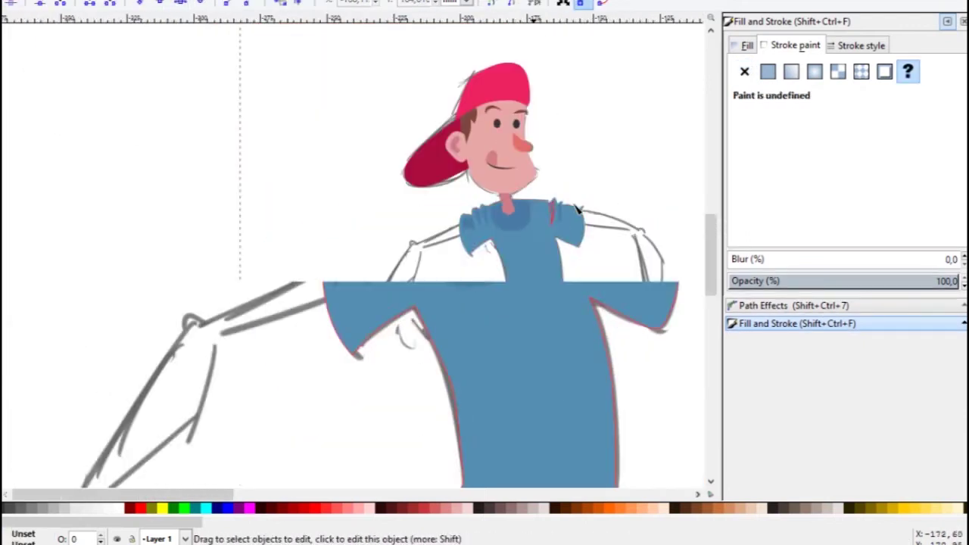
{"action": "key", "text": "3"}
{"action": "key", "text": "F1"}
{"action": "left_click_drag", "start_coordinate": [560, 283], "coordinate": [512, 212]}
Step: Draw a darker-blue shadow under the left sleeve with no outline
{"action": "scroll", "coordinate": [511, 213], "scroll_direction": "down", "scroll_amount": 3}
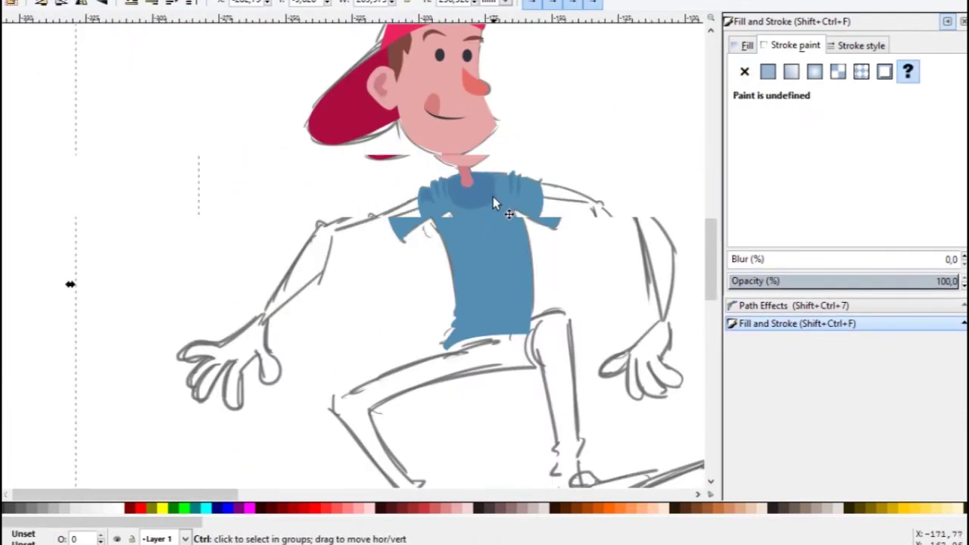
{"action": "scroll", "coordinate": [493, 196], "scroll_direction": "up", "scroll_amount": 1}
{"action": "scroll", "coordinate": [498, 212], "scroll_direction": "up", "scroll_amount": 3}
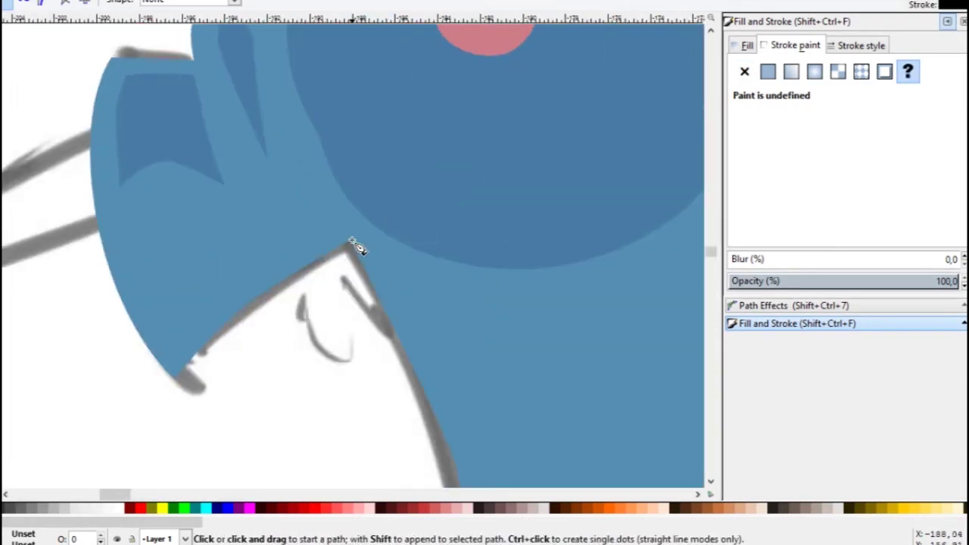
{"action": "left_click", "coordinate": [349, 240]}
{"action": "left_click", "coordinate": [349, 240]}
{"action": "left_click", "coordinate": [745, 71]}
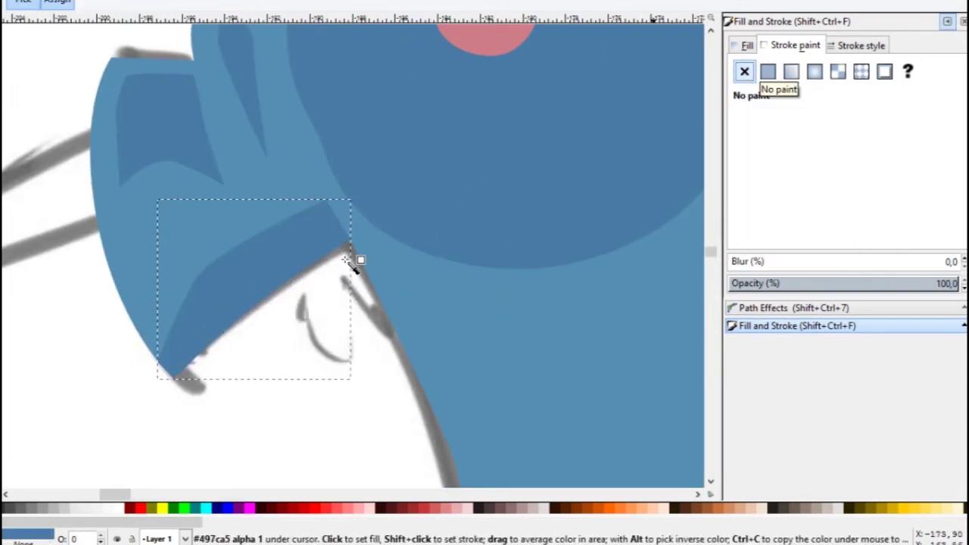
Step: Add a matching shadow shape under the right sleeve
{"action": "left_click", "coordinate": [373, 290]}
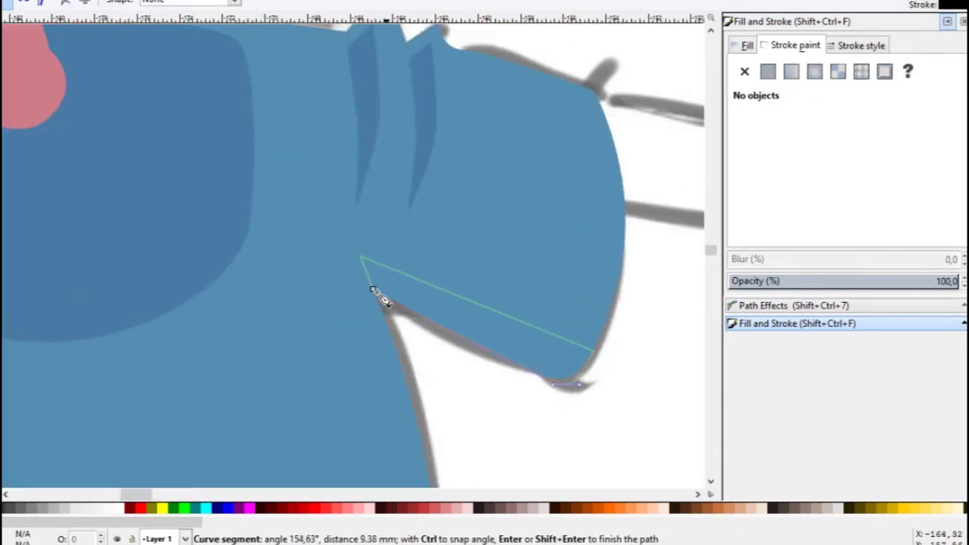
{"action": "left_click", "coordinate": [372, 289]}
{"action": "scroll", "coordinate": [283, 188], "scroll_direction": "down", "scroll_amount": 3}
{"action": "scroll", "coordinate": [299, 379], "scroll_direction": "up", "scroll_amount": 5}
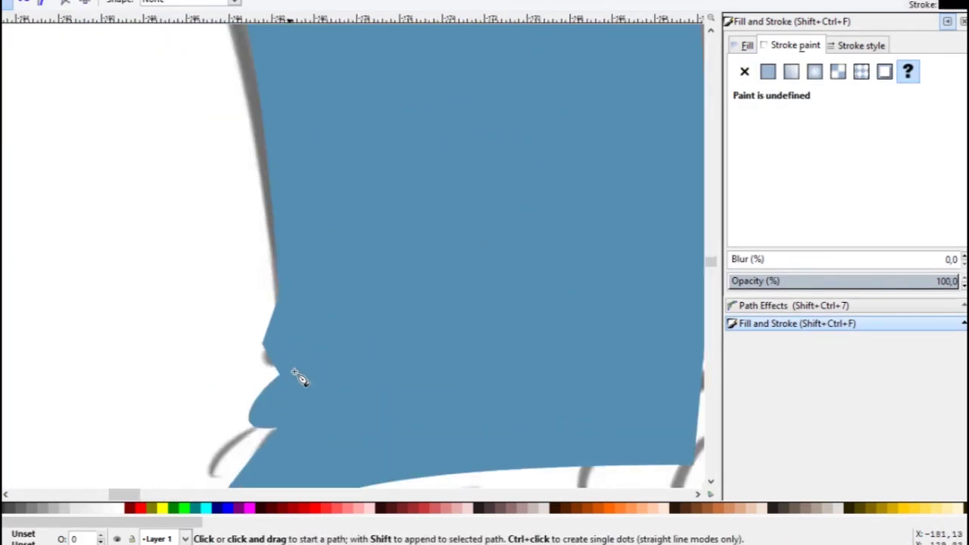
{"action": "key", "text": "Escape"}
Step: Draw a fold crease near the T-shirt hem and remove its outline
{"action": "scroll", "coordinate": [299, 372], "scroll_direction": "down", "scroll_amount": 1}
{"action": "left_click", "coordinate": [290, 323]}
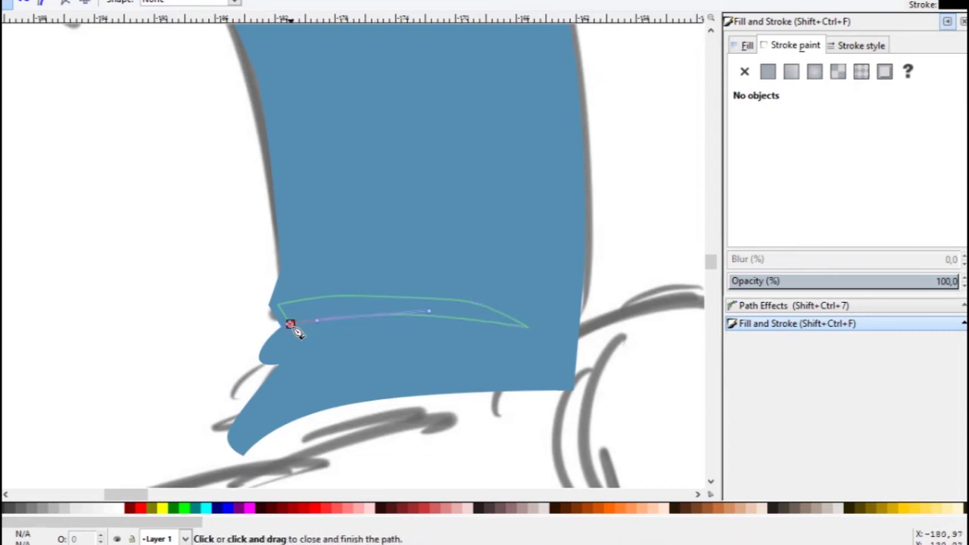
{"action": "left_click", "coordinate": [290, 324]}
{"action": "scroll", "coordinate": [152, 248], "scroll_direction": "down", "scroll_amount": 2}
{"action": "key", "text": "d"}
{"action": "left_click", "coordinate": [379, 309]}
{"action": "scroll", "coordinate": [379, 449], "scroll_direction": "up", "scroll_amount": 2}
{"action": "key", "text": "n"}
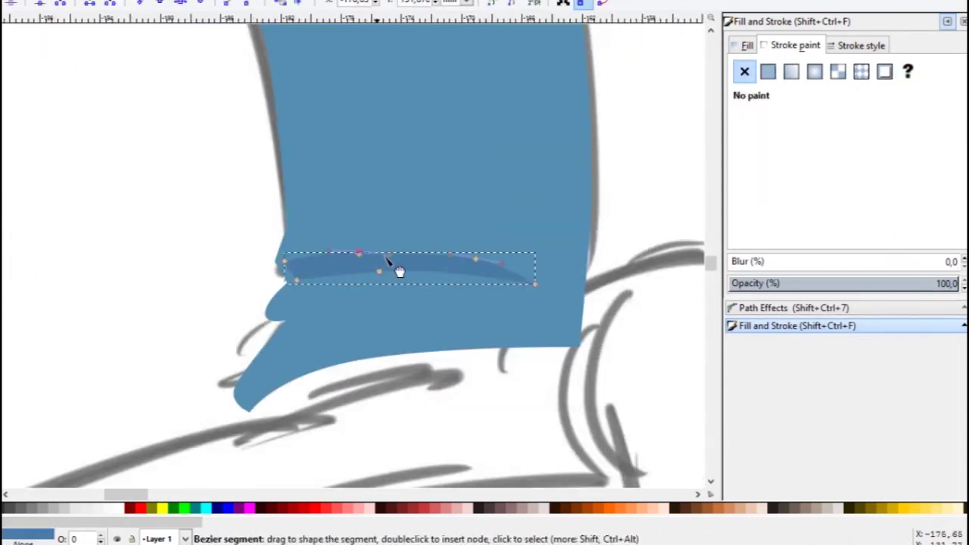
{"action": "scroll", "coordinate": [520, 273], "scroll_direction": "up", "scroll_amount": 1}
{"action": "key", "text": "Escape"}
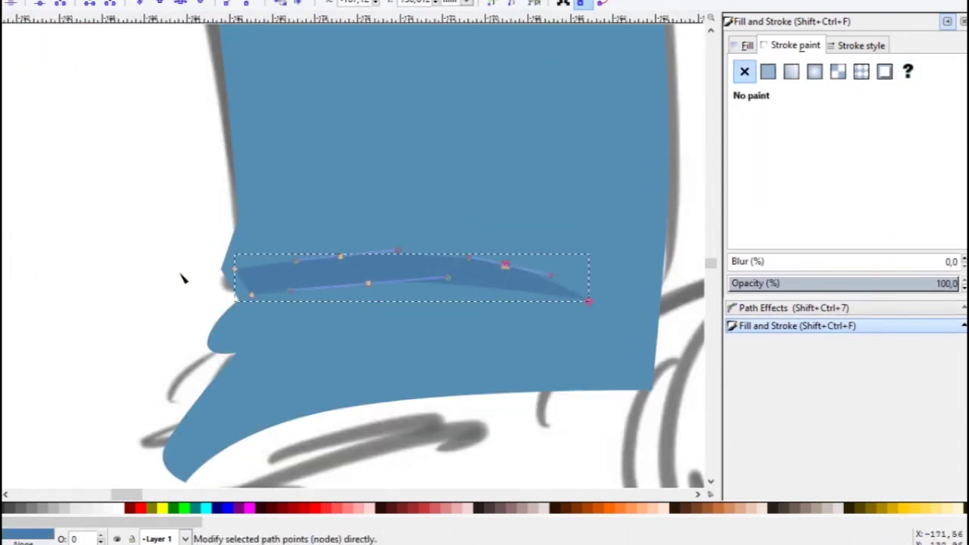
Step: Add a second darker-blue crease across the lower hem
{"action": "scroll", "coordinate": [465, 249], "scroll_direction": "down", "scroll_amount": 3}
{"action": "scroll", "coordinate": [454, 254], "scroll_direction": "up", "scroll_amount": 4}
{"action": "key", "text": "b"}
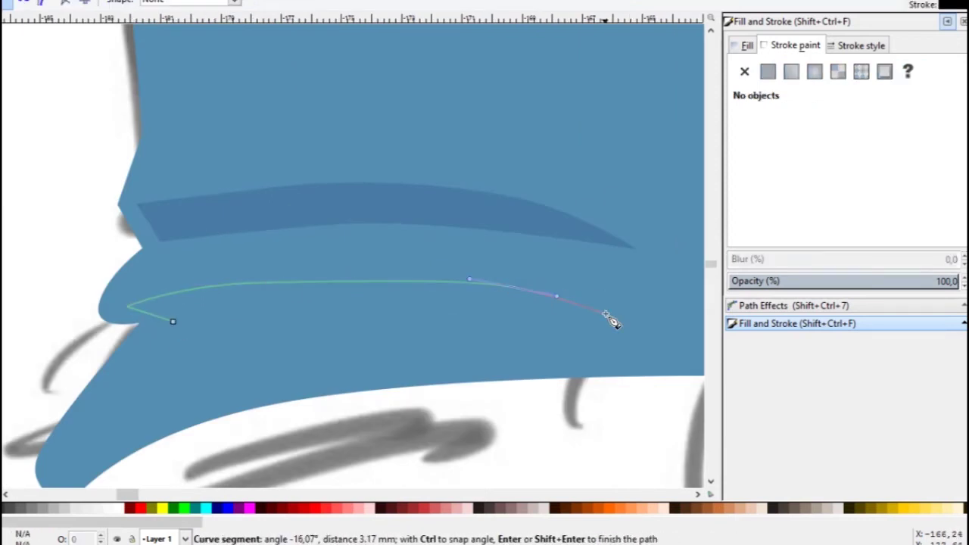
{"action": "left_click", "coordinate": [612, 322]}
{"action": "left_click", "coordinate": [172, 322]}
{"action": "key", "text": "ctrl+shift+v"}
{"action": "key", "text": "Escape"}
{"action": "scroll", "coordinate": [437, 217], "scroll_direction": "down", "scroll_amount": 3}
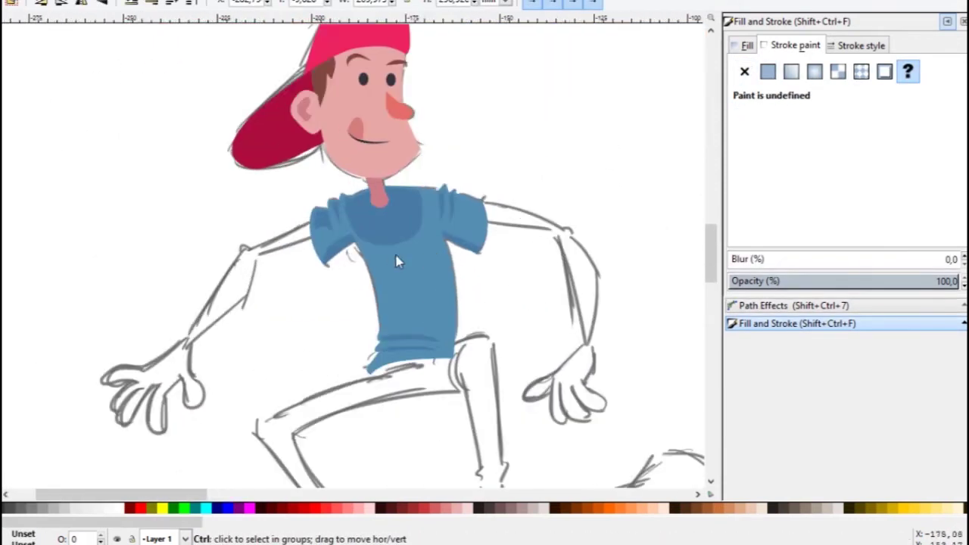
Step: Trace the left arm and hand, fill it skin pink and remove its outline
{"action": "scroll", "coordinate": [294, 259], "scroll_direction": "up", "scroll_amount": 4}
{"action": "key", "text": "b"}
{"action": "left_click", "coordinate": [190, 260]}
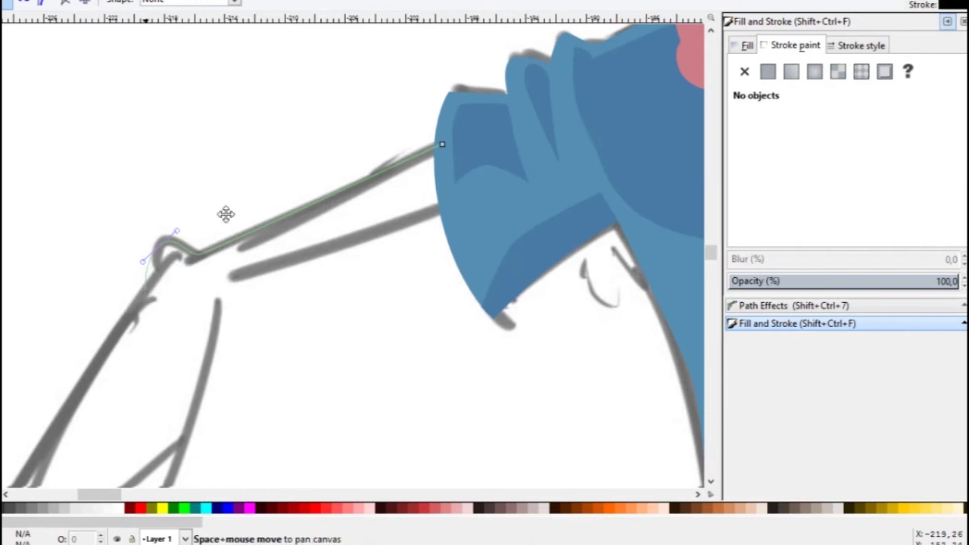
{"action": "scroll", "coordinate": [225, 212], "scroll_direction": "up", "scroll_amount": 2}
{"action": "scroll", "coordinate": [403, 116], "scroll_direction": "down", "scroll_amount": 3}
{"action": "left_click_drag", "start_coordinate": [144, 262], "coordinate": [190, 256]}
{"action": "double_click", "coordinate": [242, 267]}
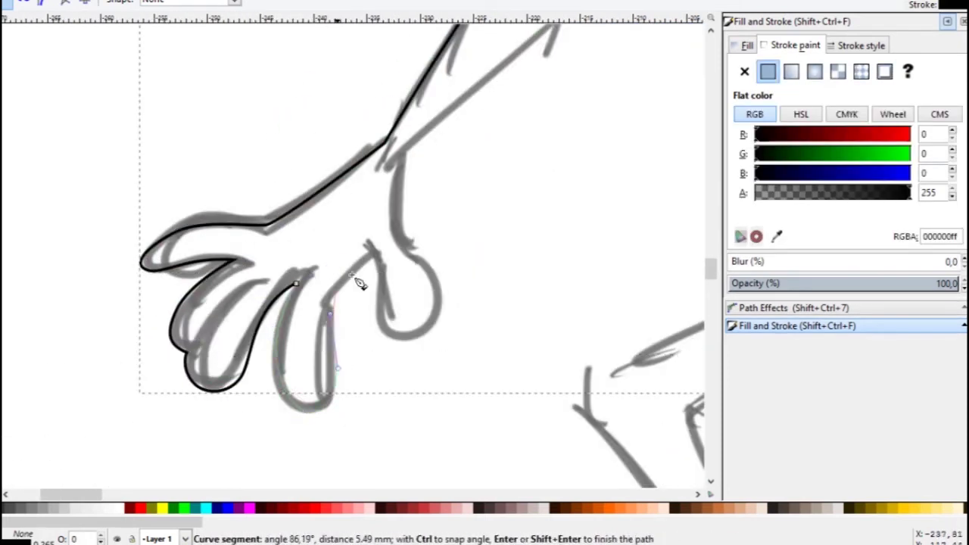
{"action": "scroll", "coordinate": [408, 170], "scroll_direction": "up", "scroll_amount": 5}
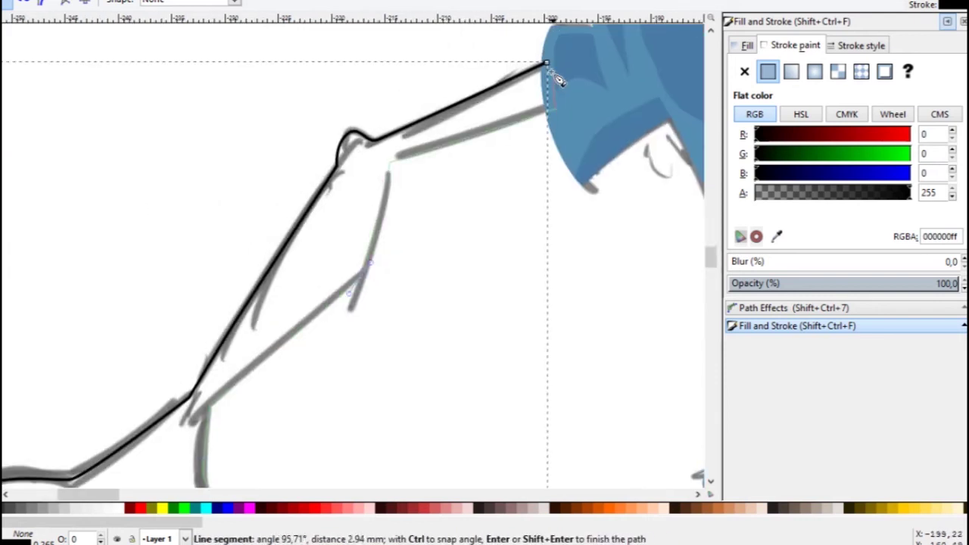
{"action": "scroll", "coordinate": [363, 258], "scroll_direction": "down", "scroll_amount": 5}
{"action": "key", "text": "d"}
{"action": "left_click", "coordinate": [551, 173]}
{"action": "left_click", "coordinate": [417, 239]}
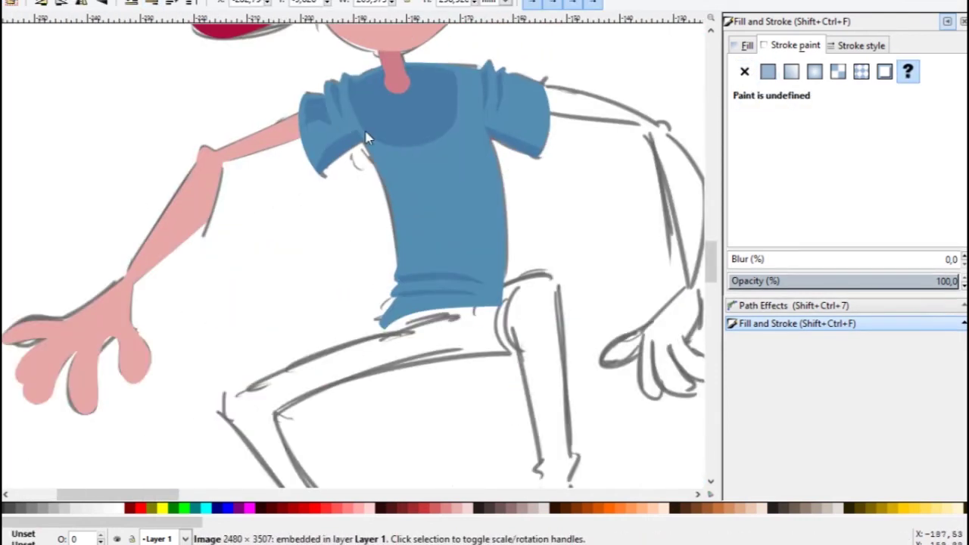
Step: Trace the right arm and hand and give it the pink skin fill
{"action": "scroll", "coordinate": [417, 239], "scroll_direction": "up", "scroll_amount": 4}
{"action": "key", "text": "b"}
{"action": "scroll", "coordinate": [416, 239], "scroll_direction": "up", "scroll_amount": 2}
{"action": "left_click", "coordinate": [584, 227]}
{"action": "scroll", "coordinate": [595, 190], "scroll_direction": "down", "scroll_amount": 3}
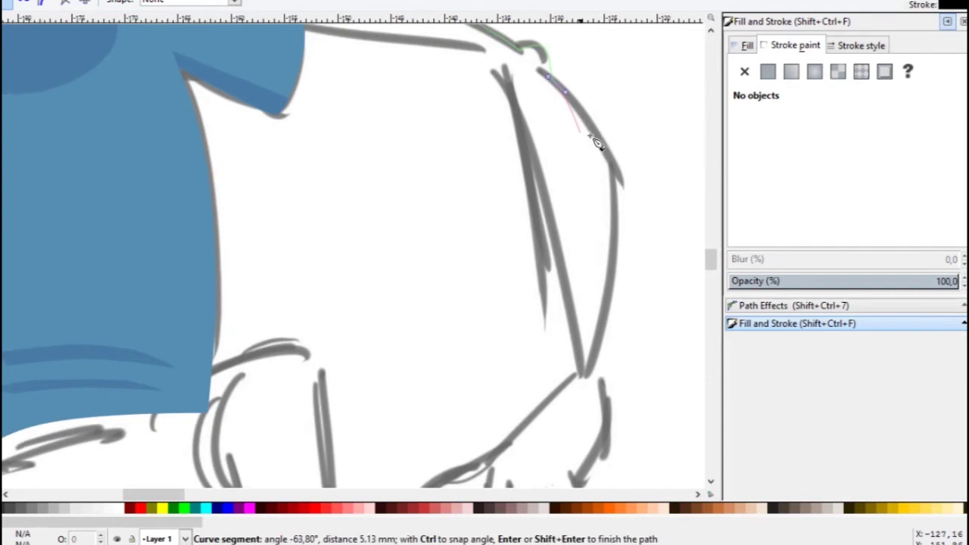
{"action": "scroll", "coordinate": [629, 155], "scroll_direction": "down", "scroll_amount": 3}
{"action": "left_click", "coordinate": [598, 218]}
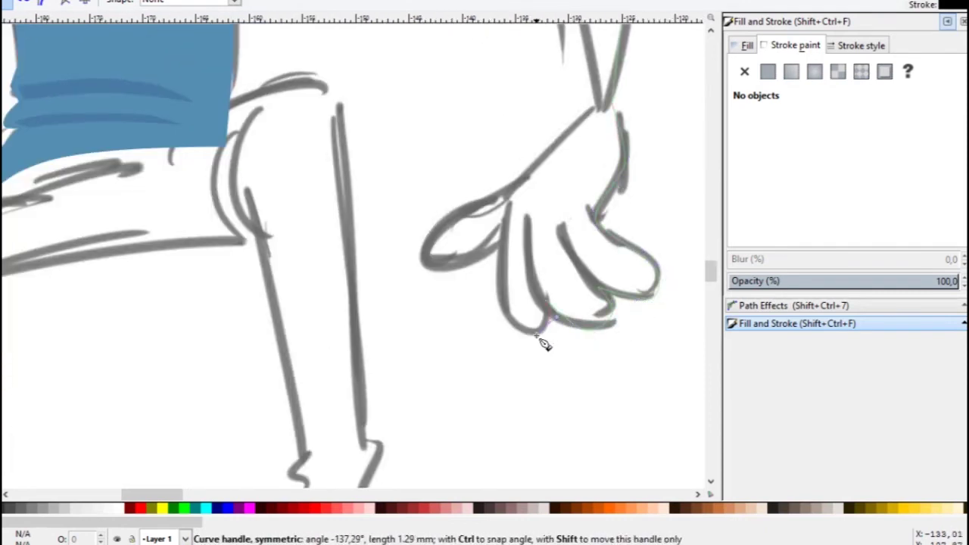
{"action": "scroll", "coordinate": [560, 156], "scroll_direction": "up", "scroll_amount": 3}
{"action": "scroll", "coordinate": [444, 190], "scroll_direction": "up", "scroll_amount": 3}
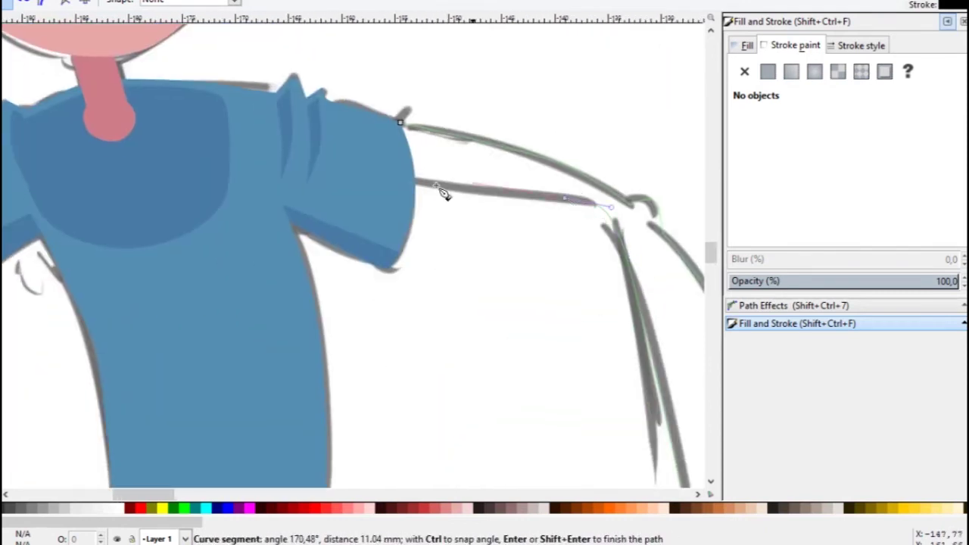
{"action": "key", "text": "Return"}
{"action": "left_click", "coordinate": [297, 225]}
{"action": "scroll", "coordinate": [163, 258], "scroll_direction": "down", "scroll_amount": 2}
{"action": "scroll", "coordinate": [440, 277], "scroll_direction": "down", "scroll_amount": 3}
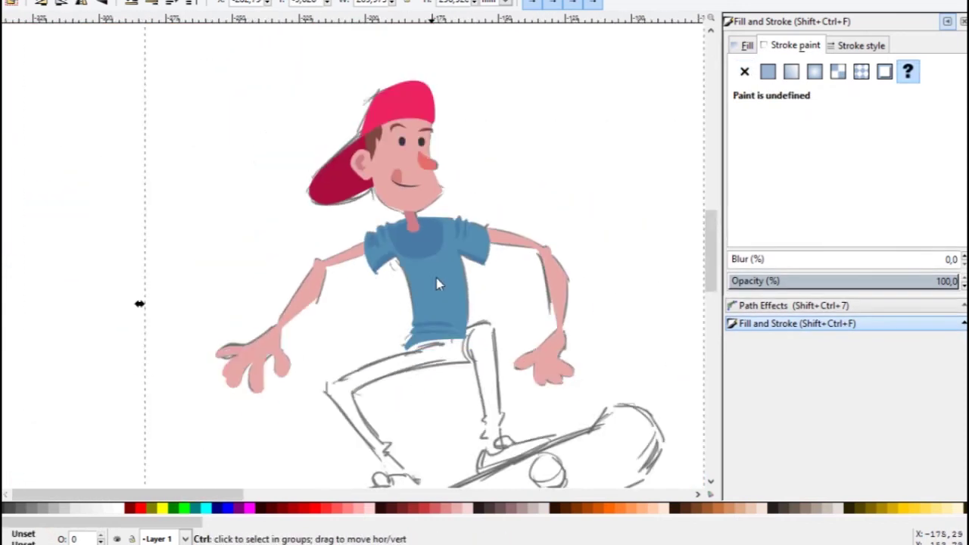
{"action": "scroll", "coordinate": [455, 364], "scroll_direction": "up", "scroll_amount": 3}
Step: Pen-trace the trouser outline from the shirt's lower edge along the thigh and back of the leg
{"action": "scroll", "coordinate": [492, 324], "scroll_direction": "up", "scroll_amount": 2}
{"action": "key", "text": "b"}
{"action": "scroll", "coordinate": [389, 238], "scroll_direction": "up", "scroll_amount": 2}
{"action": "left_click", "coordinate": [386, 223]}
{"action": "scroll", "coordinate": [302, 266], "scroll_direction": "down", "scroll_amount": 2}
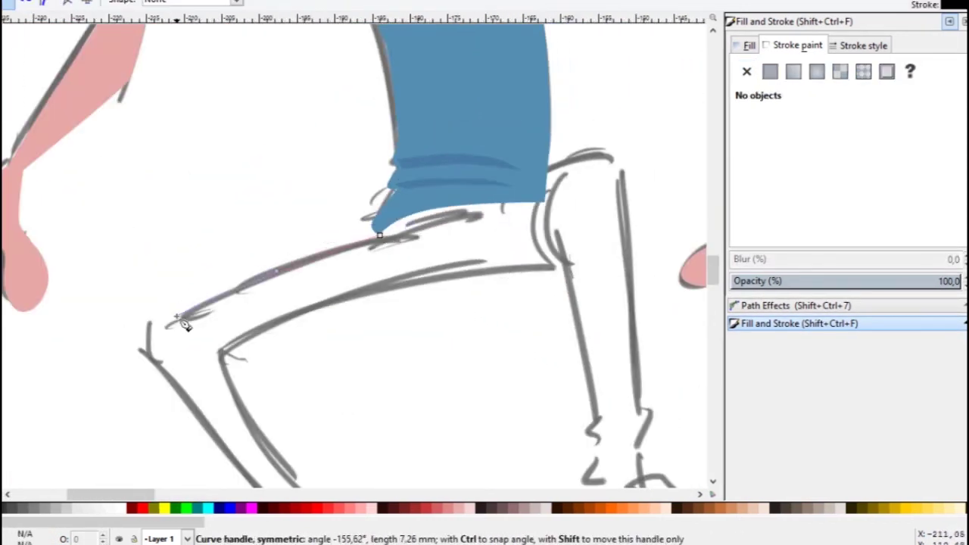
{"action": "left_click_drag", "start_coordinate": [184, 320], "coordinate": [153, 372]}
{"action": "scroll", "coordinate": [244, 244], "scroll_direction": "up", "scroll_amount": 3}
{"action": "left_click_drag", "start_coordinate": [293, 315], "coordinate": [296, 319]}
{"action": "scroll", "coordinate": [296, 319], "scroll_direction": "up", "scroll_amount": 2}
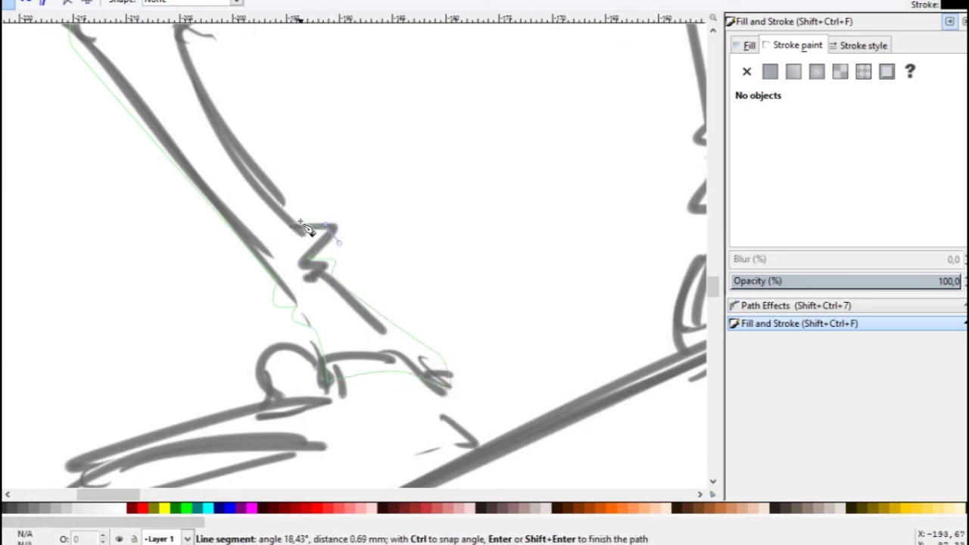
{"action": "scroll", "coordinate": [309, 231], "scroll_direction": "down", "scroll_amount": 1}
{"action": "left_click_drag", "start_coordinate": [281, 199], "coordinate": [309, 261]}
Step: Add ankle and shin nodes and close the trouser outline into one shape
{"action": "left_click", "coordinate": [610, 119]}
{"action": "scroll", "coordinate": [560, 228], "scroll_direction": "up", "scroll_amount": 2}
{"action": "scroll", "coordinate": [530, 302], "scroll_direction": "right", "scroll_amount": 4}
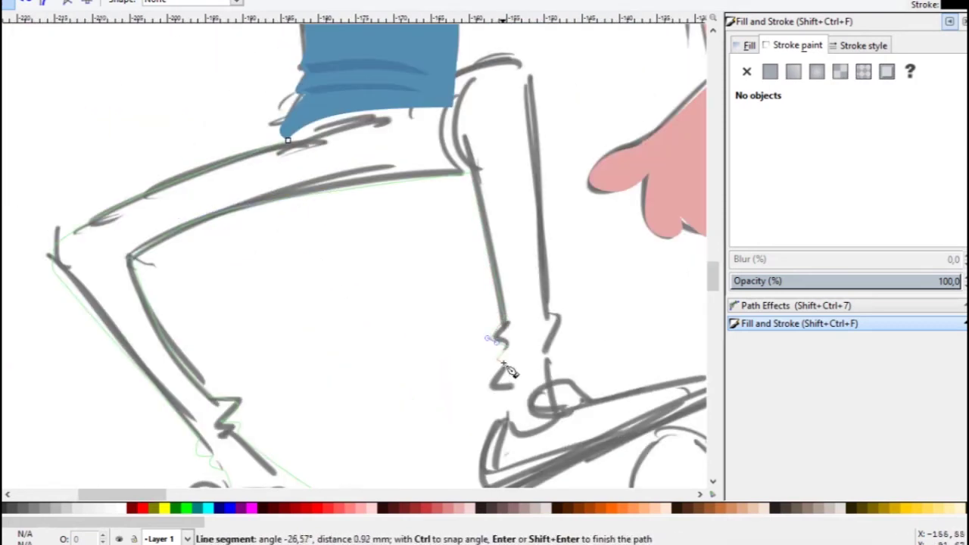
{"action": "scroll", "coordinate": [508, 394], "scroll_direction": "down", "scroll_amount": 2}
{"action": "left_click", "coordinate": [564, 284]}
{"action": "scroll", "coordinate": [551, 238], "scroll_direction": "up", "scroll_amount": 2}
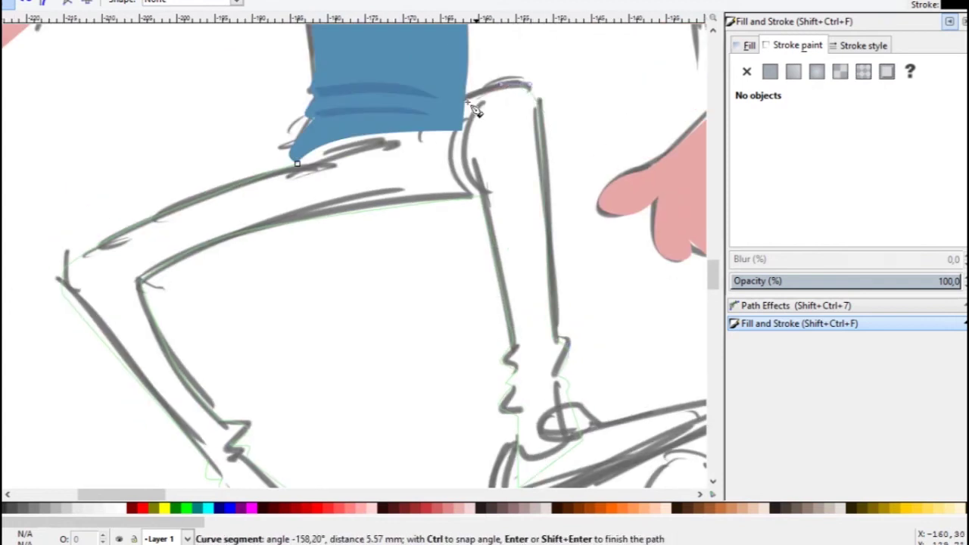
{"action": "left_click", "coordinate": [298, 164]}
Step: Give the trousers a flat fill and shift it to deep crimson with the RGB sliders
{"action": "key", "text": "d"}
{"action": "left_click", "coordinate": [387, 68]}
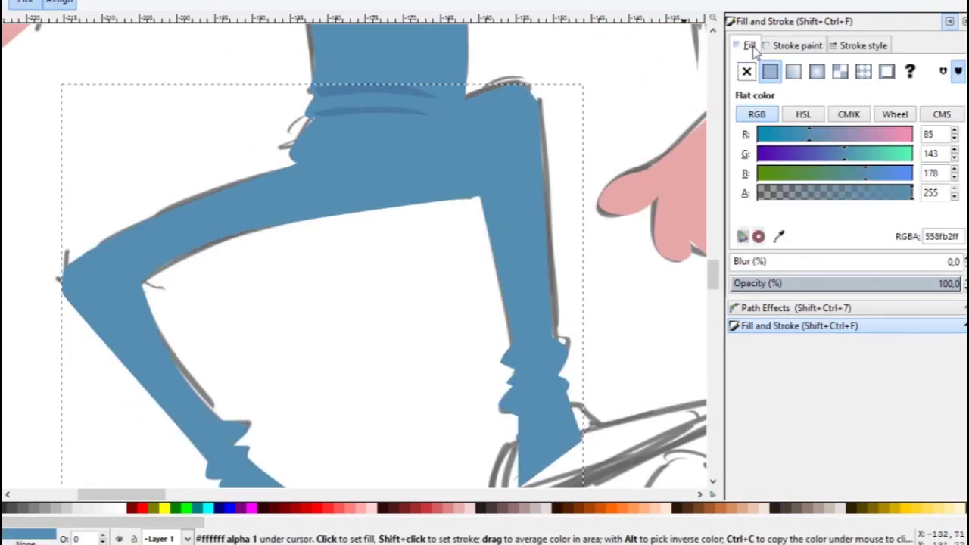
{"action": "key", "text": "s"}
{"action": "left_click_drag", "start_coordinate": [856, 154], "coordinate": [795, 155]}
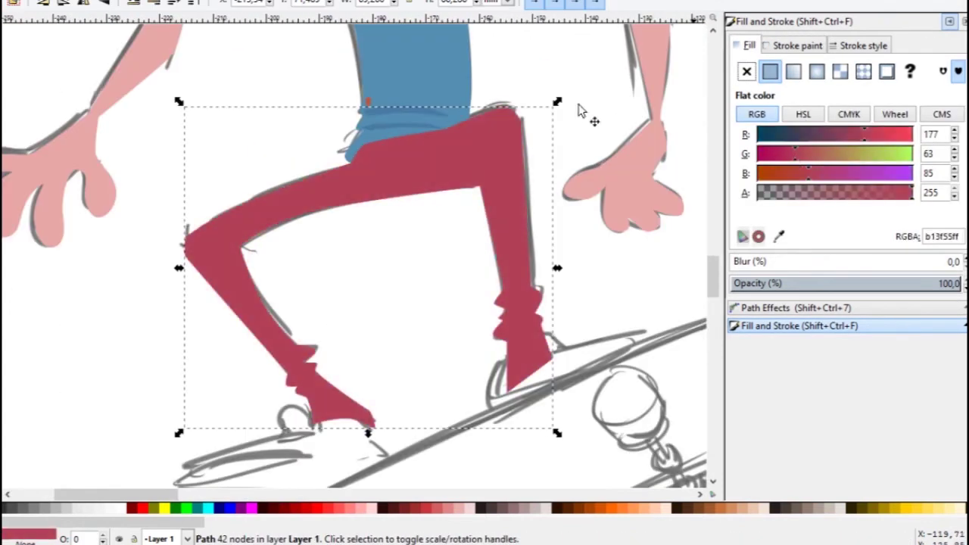
Step: Compare the trousers' crimson against the pink cap, then clear the selection
{"action": "key", "text": "Escape"}
{"action": "key", "text": "5"}
{"action": "left_click", "coordinate": [390, 61]}
{"action": "key", "text": "Escape"}
{"action": "scroll", "coordinate": [461, 325], "scroll_direction": "down", "scroll_amount": 2}
{"action": "left_click", "coordinate": [461, 325]}
{"action": "scroll", "coordinate": [461, 325], "scroll_direction": "up", "scroll_amount": 2}
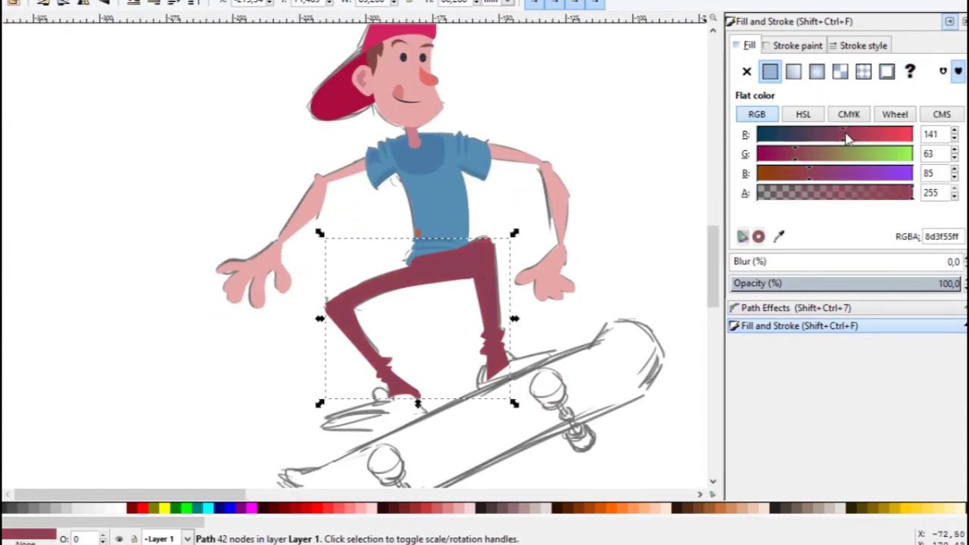
{"action": "left_click", "coordinate": [400, 190]}
Step: Draw a small fold shape at the knee and give it the trouser colour
{"action": "scroll", "coordinate": [400, 190], "scroll_direction": "up", "scroll_amount": 2}
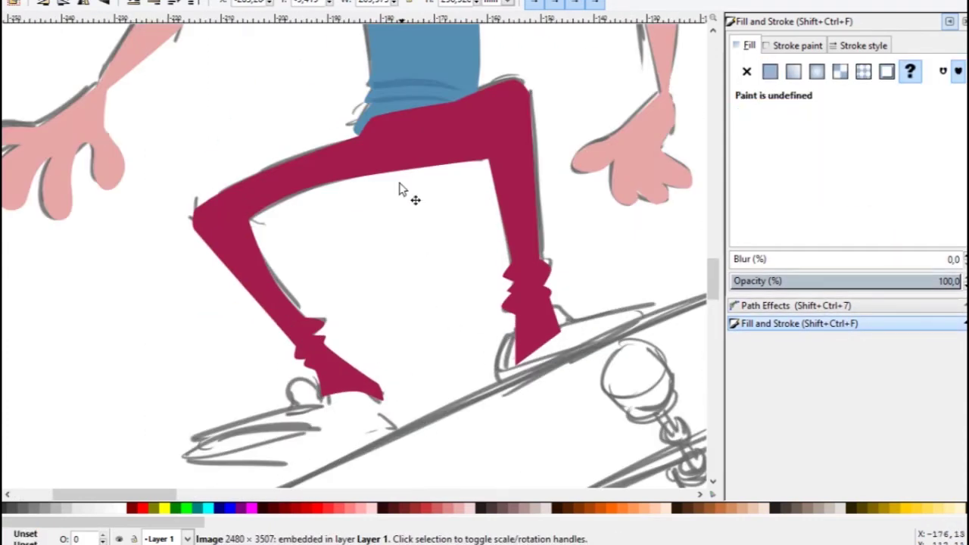
{"action": "key", "text": "b"}
{"action": "scroll", "coordinate": [363, 190], "scroll_direction": "up", "scroll_amount": 2}
{"action": "scroll", "coordinate": [177, 323], "scroll_direction": "up", "scroll_amount": 2}
{"action": "left_click", "coordinate": [177, 324]}
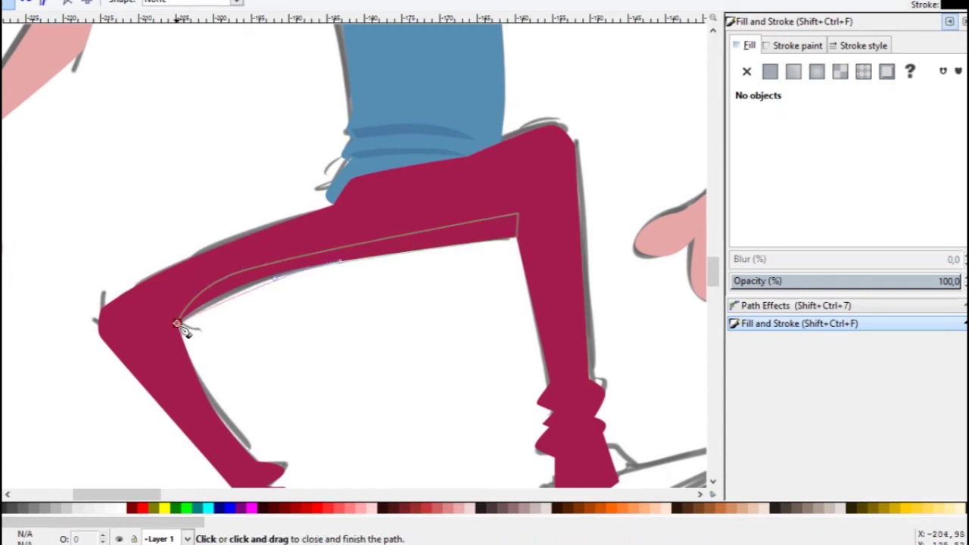
{"action": "left_click", "coordinate": [178, 324]}
{"action": "key", "text": "d"}
{"action": "key", "text": "s"}
{"action": "key", "text": "5"}
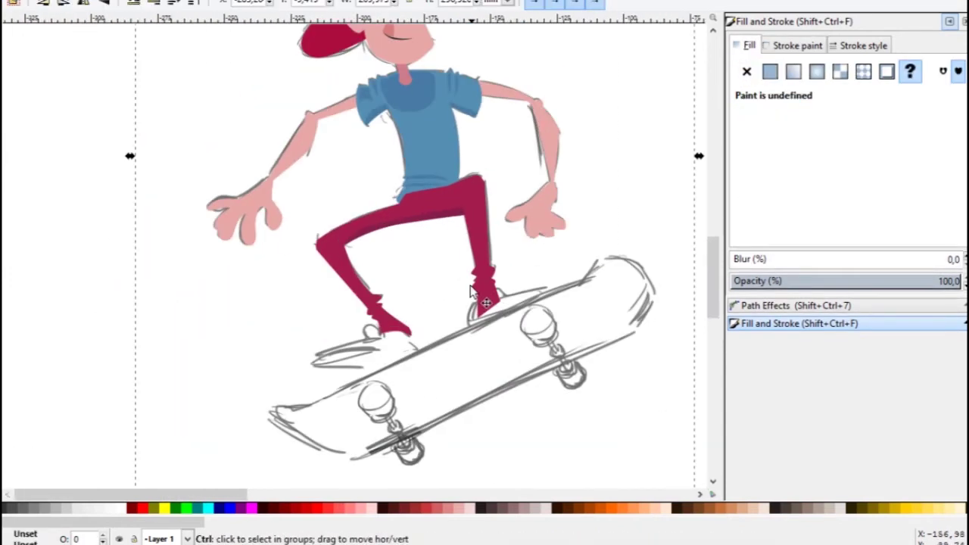
Step: Draw a triangular fold on the lower-leg cuff and colour it from the trousers
{"action": "scroll", "coordinate": [507, 320], "scroll_direction": "down", "scroll_amount": 3}
{"action": "scroll", "coordinate": [554, 259], "scroll_direction": "up", "scroll_amount": 5}
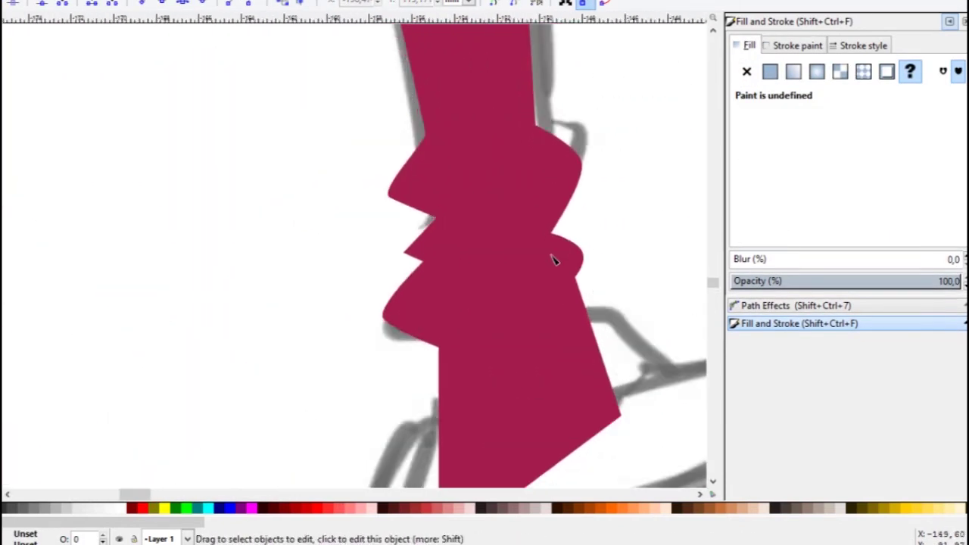
{"action": "key", "text": "b"}
{"action": "left_click", "coordinate": [515, 175]}
{"action": "left_click", "coordinate": [489, 208]}
{"action": "left_click", "coordinate": [419, 191]}
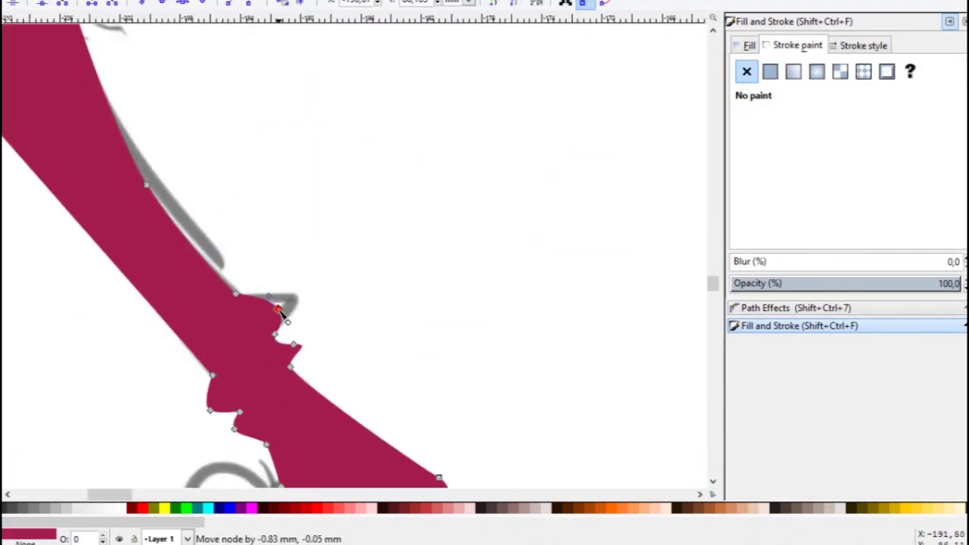
{"action": "key", "text": "b"}
{"action": "left_click", "coordinate": [303, 368]}
{"action": "key", "text": "d"}
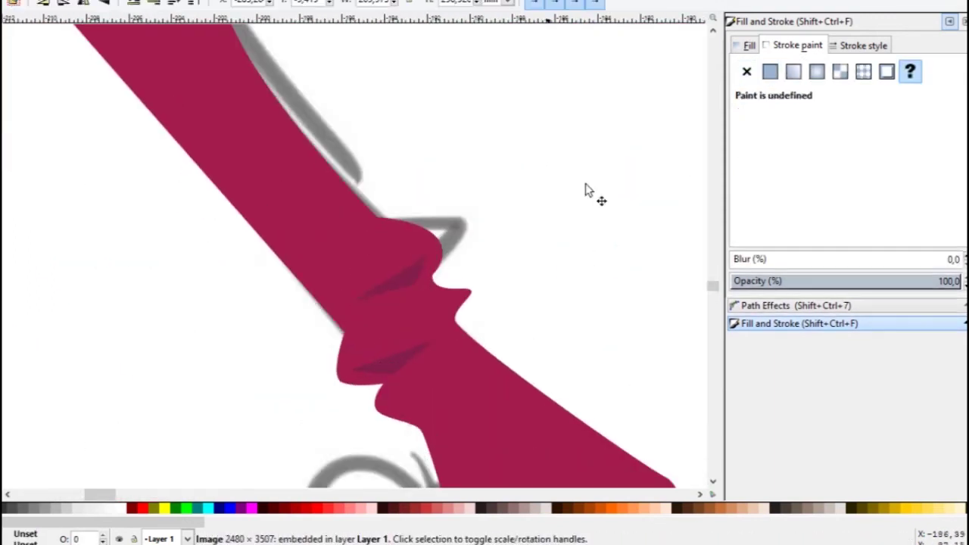
{"action": "scroll", "coordinate": [587, 189], "scroll_direction": "down", "scroll_amount": 5}
{"action": "scroll", "coordinate": [541, 271], "scroll_direction": "up", "scroll_amount": 4}
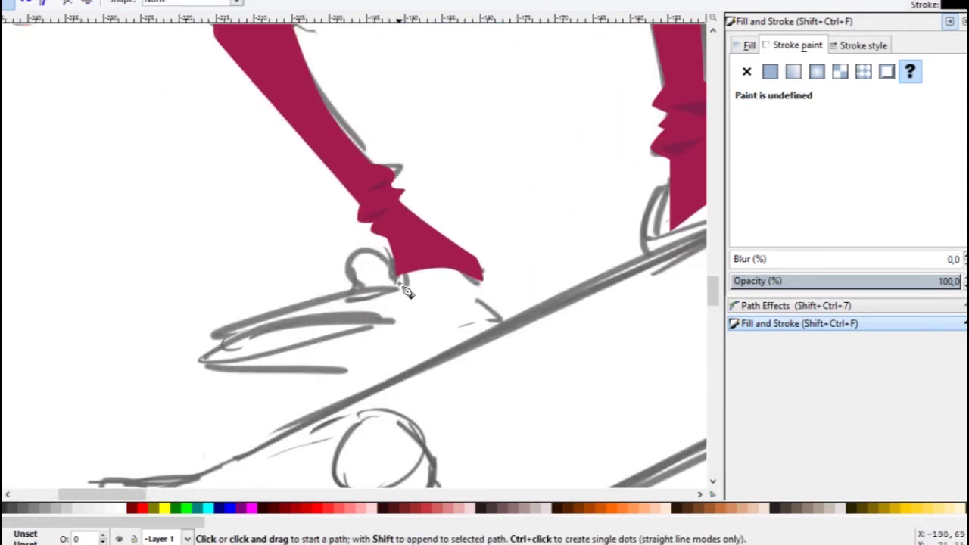
Step: Draw the front shoe outline and fill it pale beige with the RGB sliders
{"action": "scroll", "coordinate": [408, 292], "scroll_direction": "up", "scroll_amount": 1}
{"action": "left_click_drag", "start_coordinate": [409, 290], "coordinate": [348, 237]}
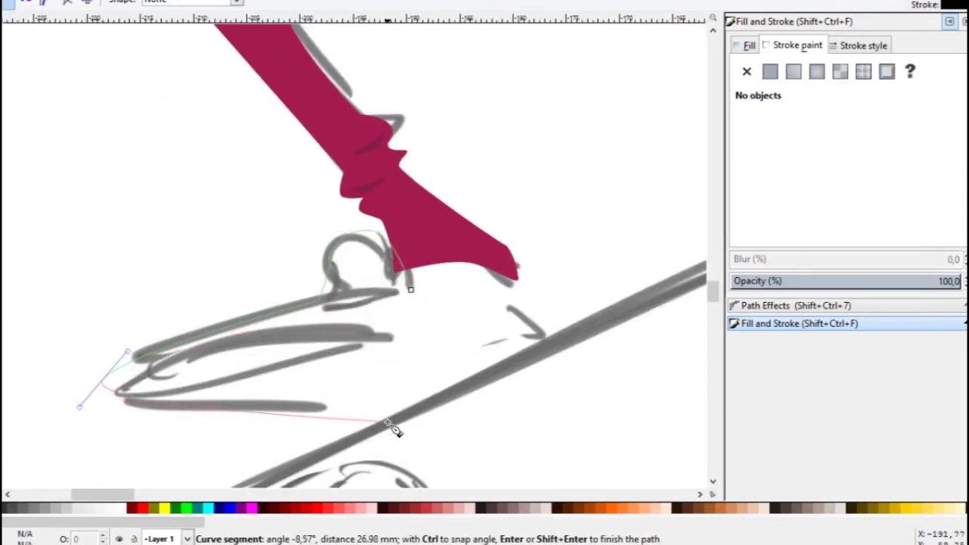
{"action": "left_click_drag", "start_coordinate": [404, 265], "coordinate": [414, 298]}
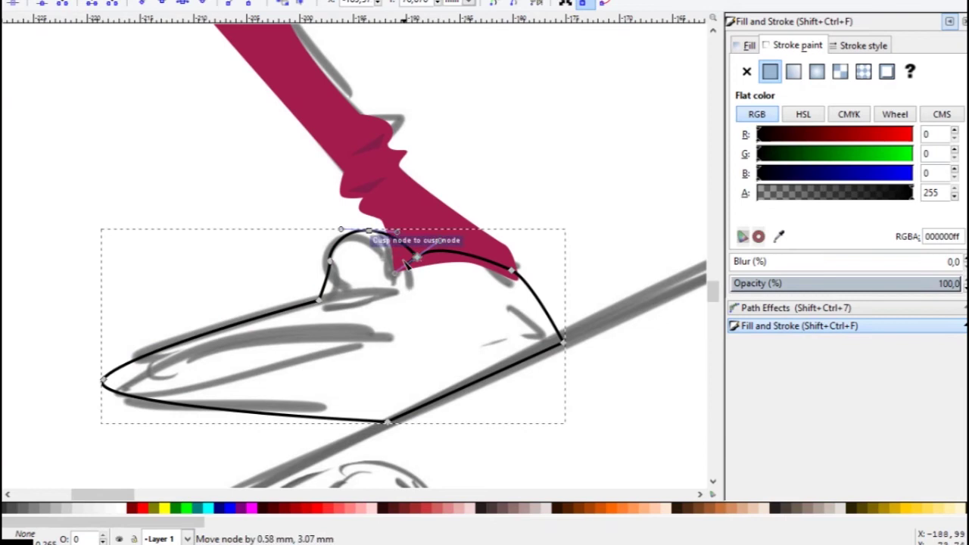
{"action": "key", "text": "d"}
{"action": "left_click", "coordinate": [455, 243]}
{"action": "left_click_drag", "start_coordinate": [849, 174], "coordinate": [881, 175]}
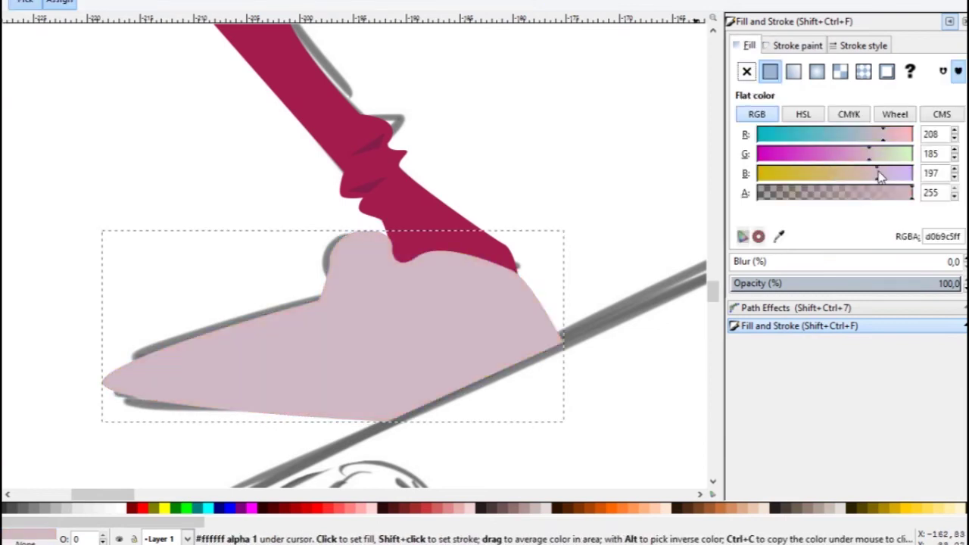
{"action": "key", "text": "Escape"}
Step: Draw a curved sole band along the shoe and give it a flat light fill
{"action": "scroll", "coordinate": [466, 321], "scroll_direction": "down", "scroll_amount": 3}
{"action": "scroll", "coordinate": [75, 341], "scroll_direction": "up", "scroll_amount": 5}
{"action": "key", "text": "b"}
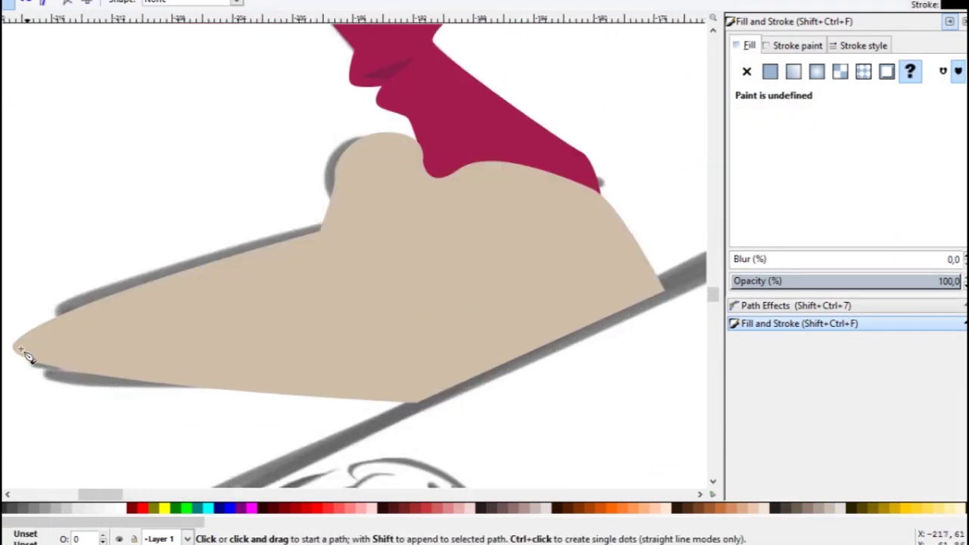
{"action": "left_click", "coordinate": [15, 348]}
{"action": "left_click_drag", "start_coordinate": [49, 327], "coordinate": [258, 311]}
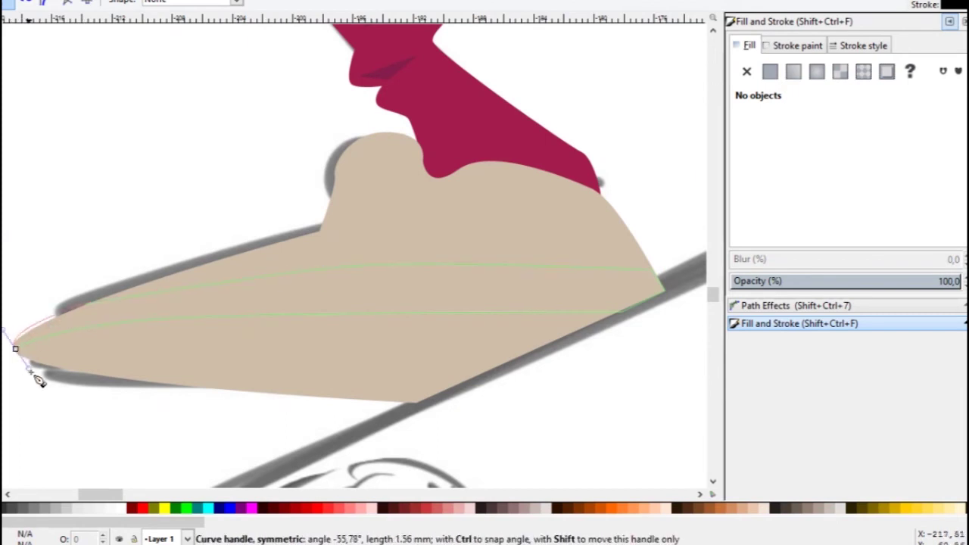
{"action": "left_click_drag", "start_coordinate": [38, 381], "coordinate": [36, 379]}
{"action": "key", "text": "n"}
{"action": "left_click_drag", "start_coordinate": [346, 269], "coordinate": [182, 271]}
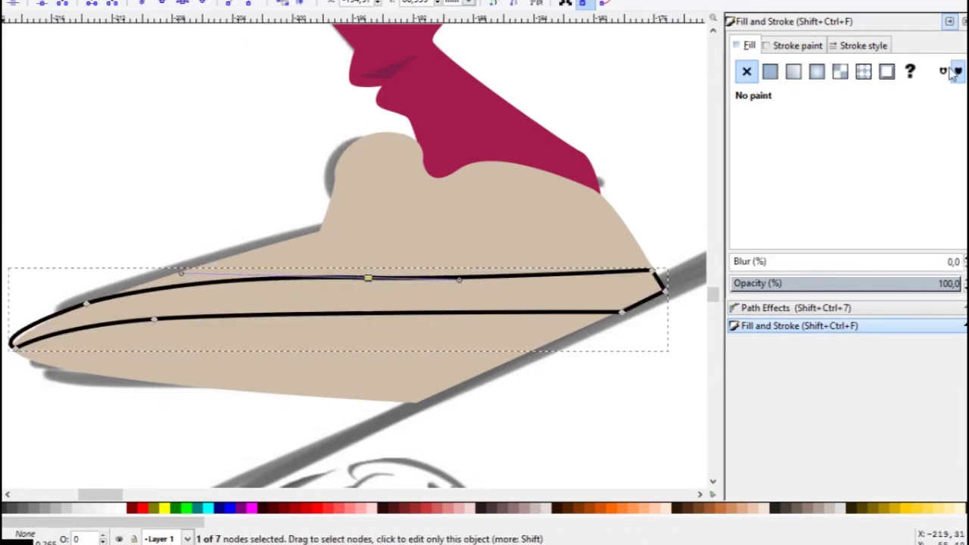
{"action": "left_click", "coordinate": [770, 71]}
Step: Draw a parallelogram stripe on the sole and fill it tan with the dropper
{"action": "key", "text": "b"}
{"action": "scroll", "coordinate": [417, 268], "scroll_direction": "up", "scroll_amount": 3}
{"action": "left_click", "coordinate": [204, 219]}
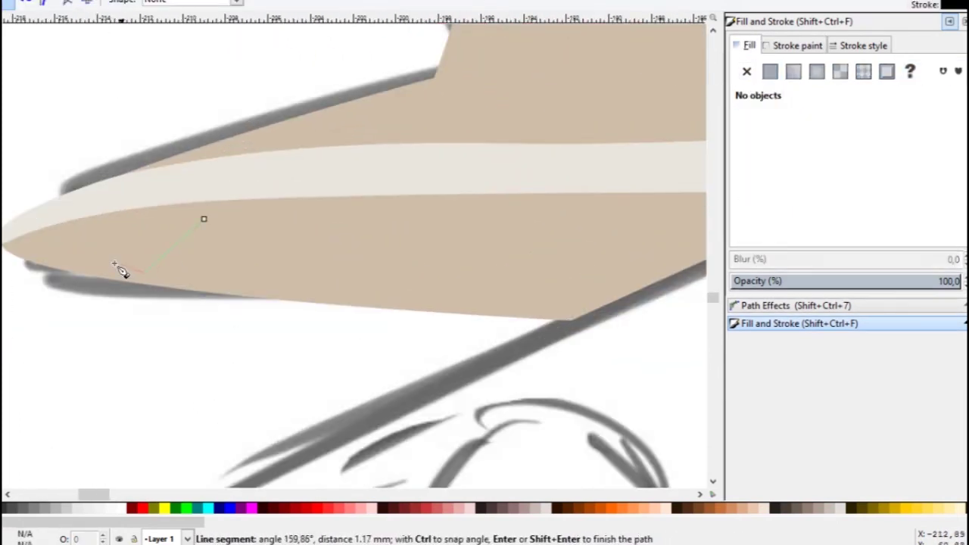
{"action": "left_click", "coordinate": [142, 271]}
{"action": "left_click", "coordinate": [112, 271]}
{"action": "left_click", "coordinate": [175, 219]}
{"action": "left_click", "coordinate": [204, 219]}
{"action": "key", "text": "d"}
{"action": "left_click", "coordinate": [188, 261]}
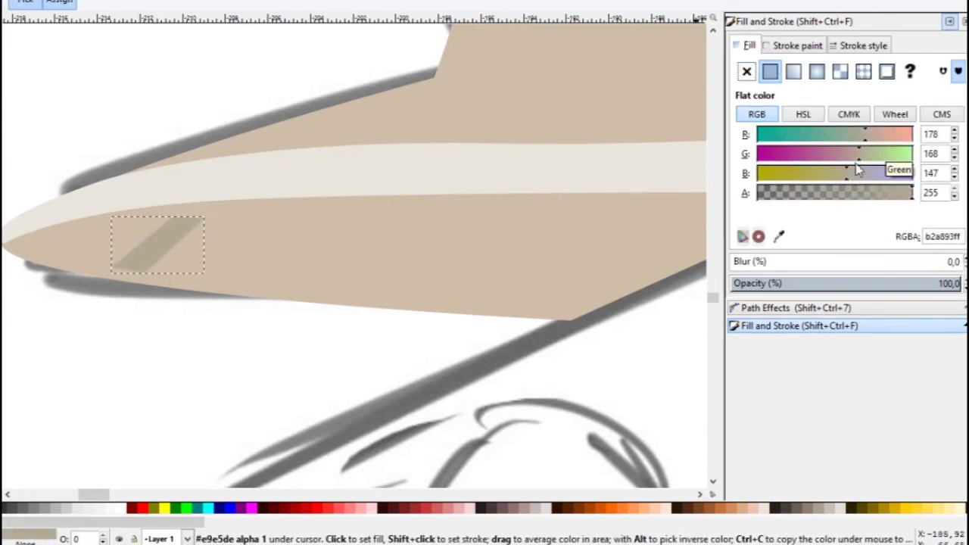
{"action": "left_click", "coordinate": [188, 262]}
{"action": "key", "text": "s"}
Step: Duplicate the tan stripe twice and space the copies along the sole
{"action": "key", "text": "ctrl+d"}
{"action": "left_click_drag", "start_coordinate": [293, 254], "coordinate": [388, 254]}
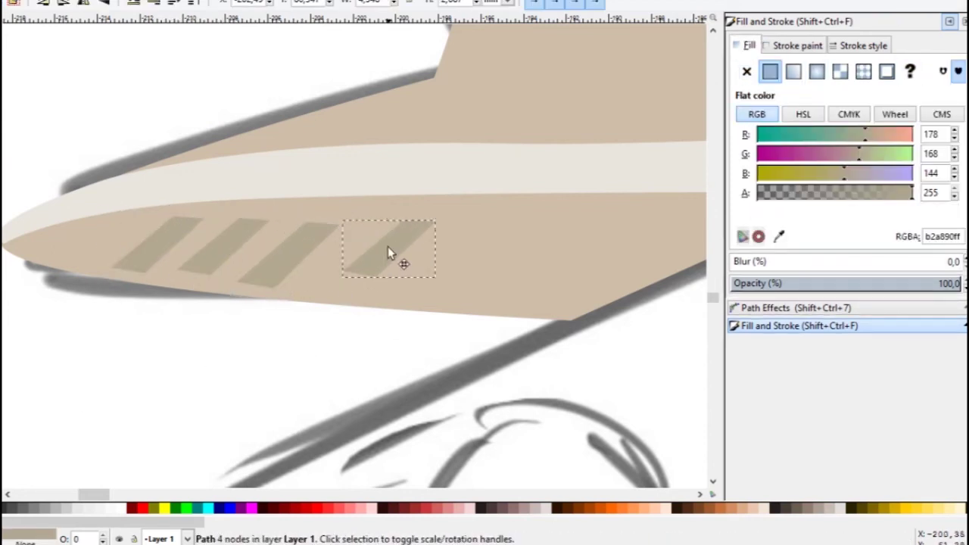
{"action": "key", "text": "ctrl+d"}
{"action": "left_click_drag", "start_coordinate": [472, 265], "coordinate": [555, 273]}
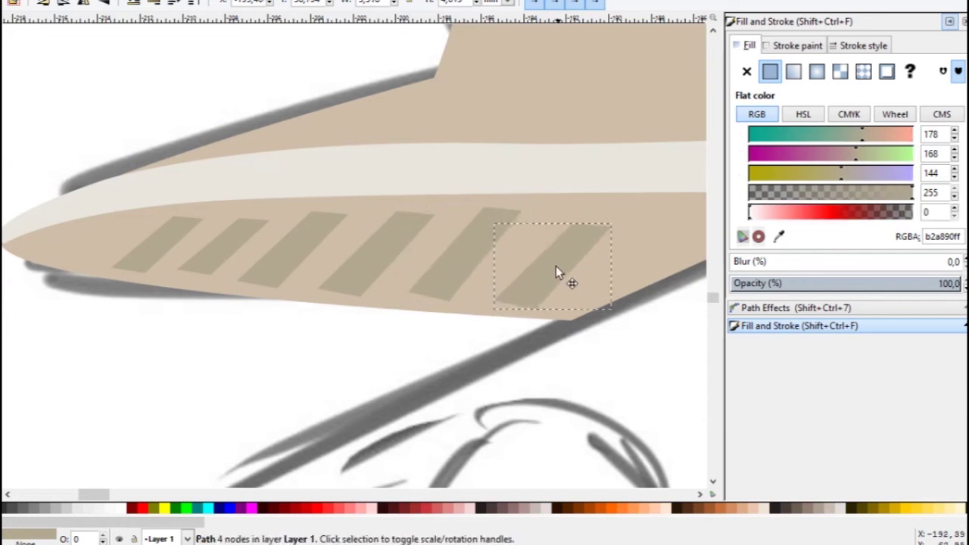
{"action": "scroll", "coordinate": [626, 282], "scroll_direction": "down", "scroll_amount": 3}
{"action": "key", "text": "Escape"}
Step: Draw the back-foot shoe and fill it beige with the dropper
{"action": "scroll", "coordinate": [532, 309], "scroll_direction": "down", "scroll_amount": 5}
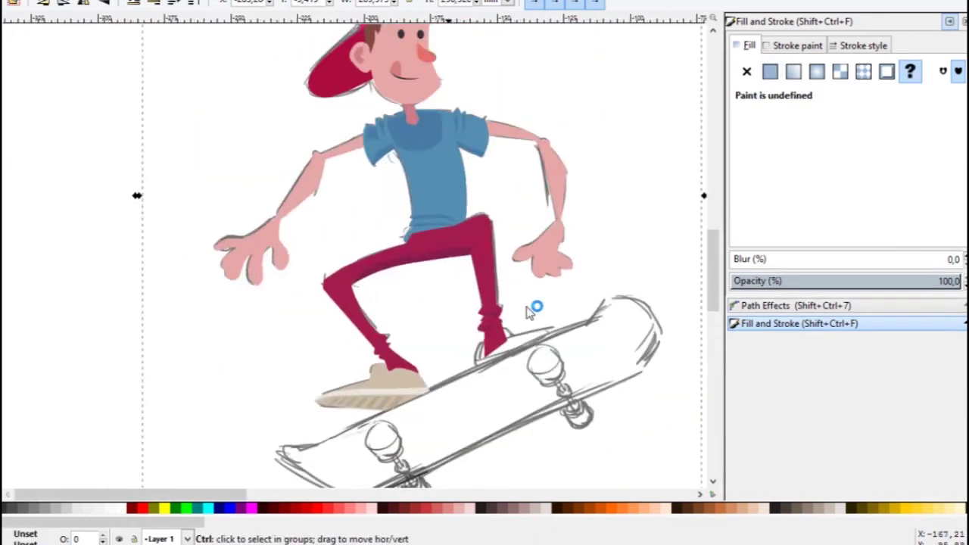
{"action": "key", "text": "b"}
{"action": "scroll", "coordinate": [533, 310], "scroll_direction": "up", "scroll_amount": 5}
{"action": "left_click", "coordinate": [407, 406]}
{"action": "left_click", "coordinate": [407, 405]}
{"action": "key", "text": "d"}
{"action": "left_click", "coordinate": [188, 461]}
{"action": "scroll", "coordinate": [331, 253], "scroll_direction": "down", "scroll_amount": 5}
{"action": "scroll", "coordinate": [292, 367], "scroll_direction": "up", "scroll_amount": 5}
Step: Pen-trace the skateboard deck from tail to curved nose and close the outline
{"action": "key", "text": "b"}
{"action": "left_click", "coordinate": [288, 362]}
{"action": "scroll", "coordinate": [222, 328], "scroll_direction": "down", "scroll_amount": 2}
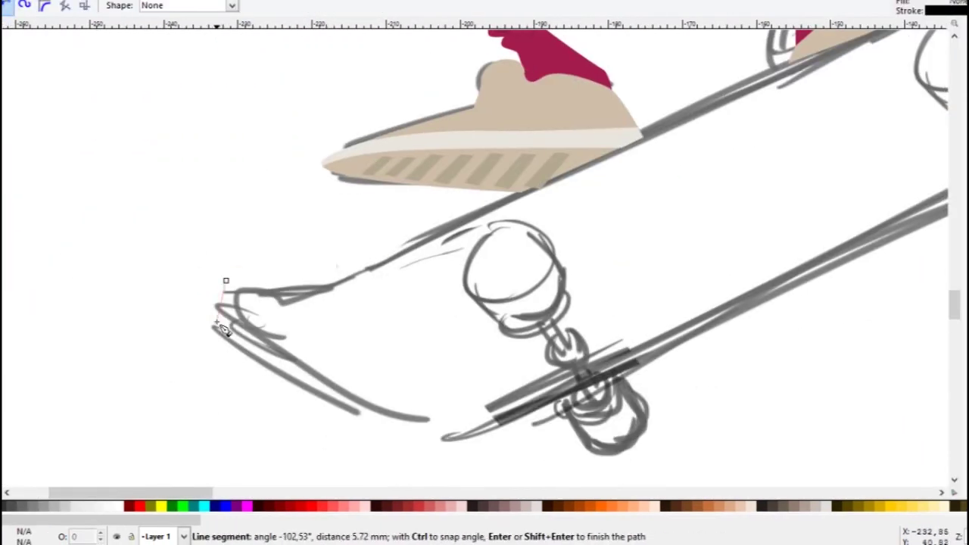
{"action": "key", "text": "space"}
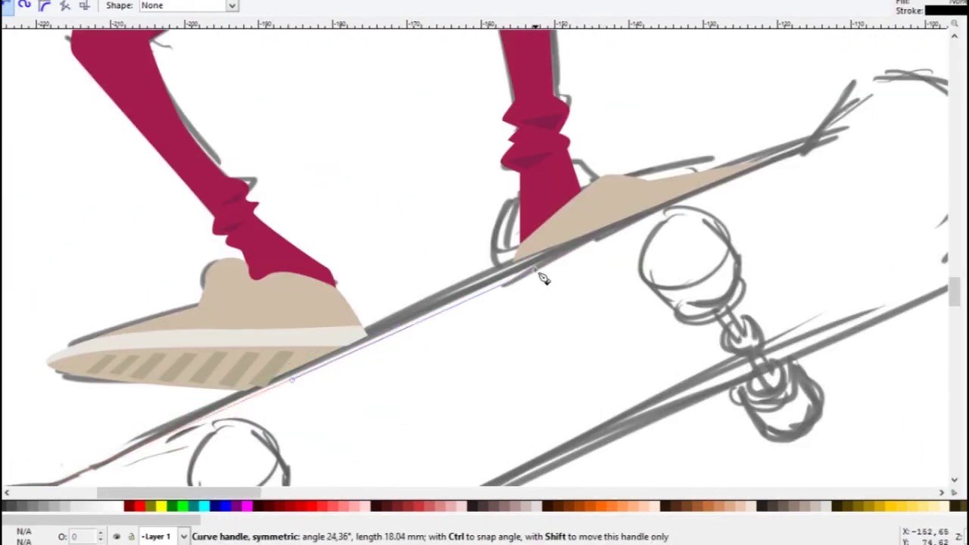
{"action": "left_click", "coordinate": [532, 337]}
{"action": "left_click", "coordinate": [715, 350]}
{"action": "scroll", "coordinate": [729, 252], "scroll_direction": "down", "scroll_amount": 5}
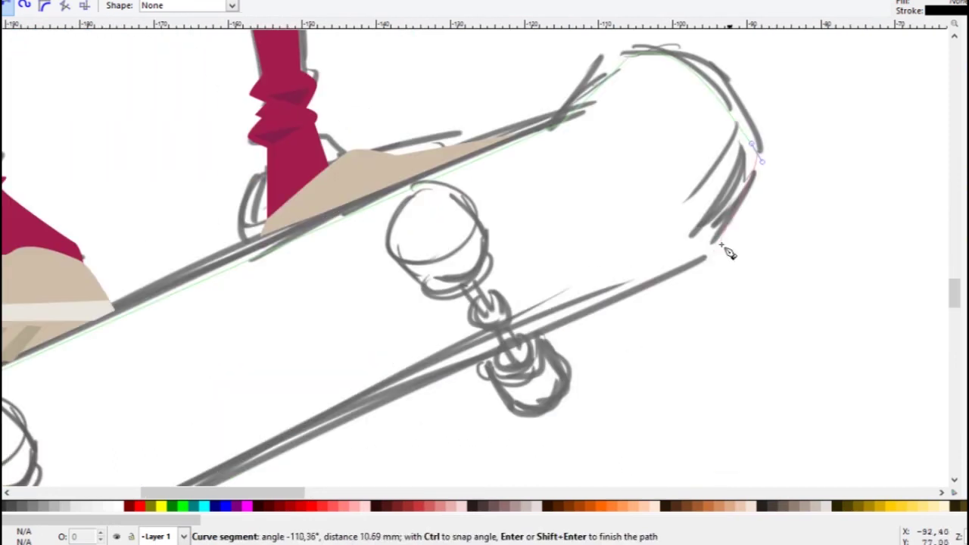
{"action": "left_click_drag", "start_coordinate": [372, 424], "coordinate": [583, 265]}
{"action": "left_click", "coordinate": [80, 241]}
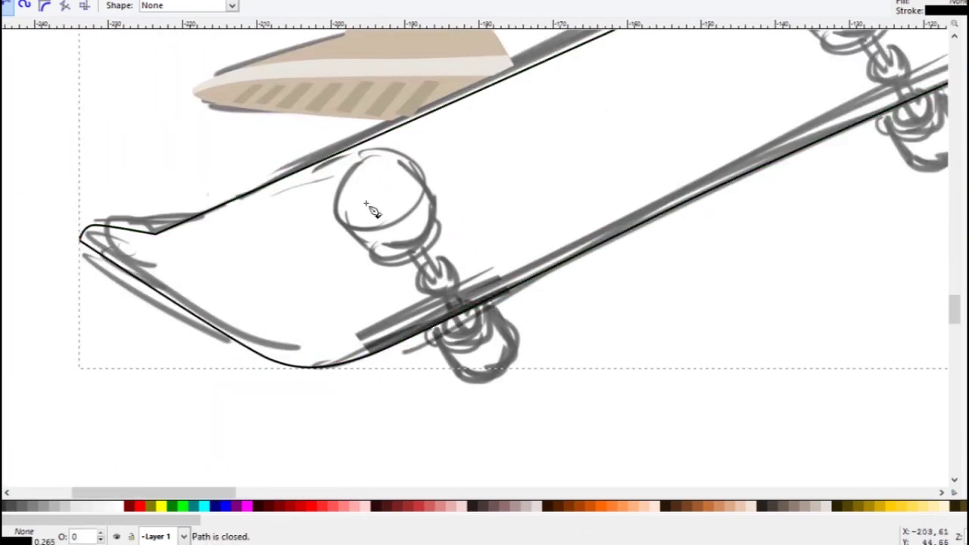
Step: Fill the deck shape with a crimson colour sampled by the dropper
{"action": "key", "text": "d"}
{"action": "left_click", "coordinate": [335, 119]}
{"action": "key", "text": "shift+ctrl+f"}
Step: Remove the deck's outline and shift its fill to teal with the RGB sliders
{"action": "left_click", "coordinate": [735, 77]}
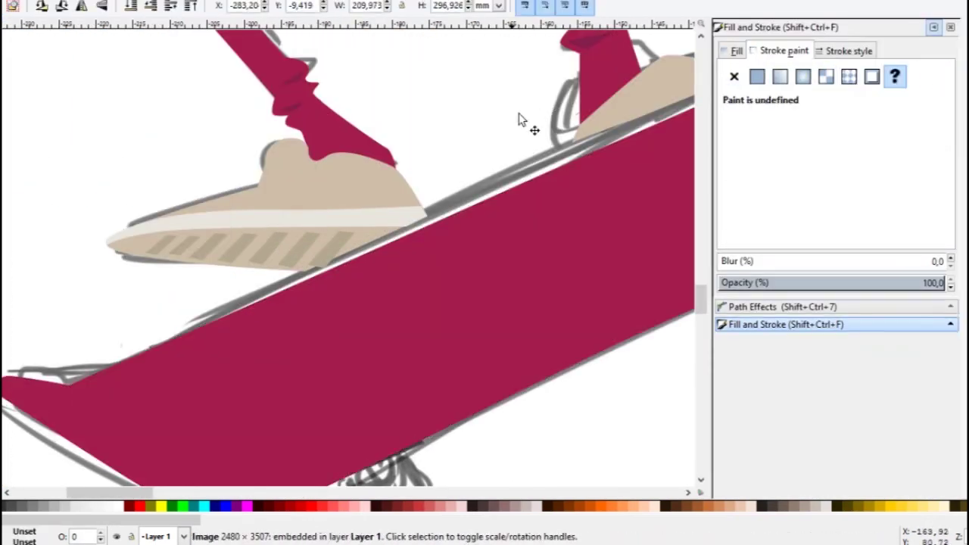
{"action": "key", "text": "5"}
{"action": "left_click", "coordinate": [732, 50]}
{"action": "mouse_move", "coordinate": [787, 157]}
{"action": "left_mouse_down"}
{"action": "mouse_move", "coordinate": [850, 144]}
{"action": "mouse_move", "coordinate": [824, 169]}
{"action": "mouse_move", "coordinate": [811, 141]}
{"action": "left_mouse_up"}
{"action": "left_click_drag", "start_coordinate": [827, 177], "coordinate": [829, 176]}
{"action": "left_click_drag", "start_coordinate": [830, 157], "coordinate": [807, 162]}
{"action": "key", "text": "Escape"}
Step: Pen-draw a rim strip along the deck's top edge and fill it with teal
{"action": "scroll", "coordinate": [551, 173], "scroll_direction": "down", "scroll_amount": 2}
{"action": "scroll", "coordinate": [573, 210], "scroll_direction": "up", "scroll_amount": 4}
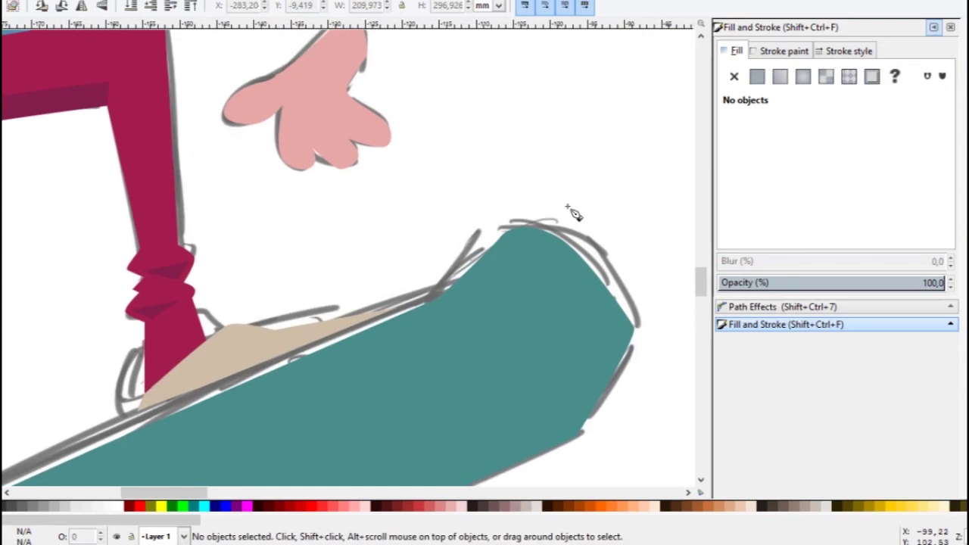
{"action": "key", "text": "b"}
{"action": "left_click", "coordinate": [521, 227]}
{"action": "key", "text": "space"}
{"action": "left_click", "coordinate": [457, 190]}
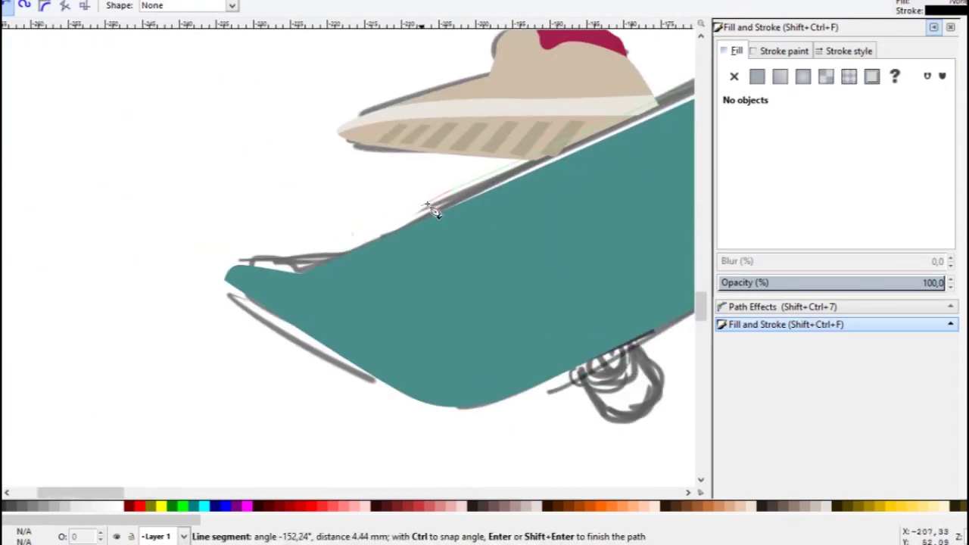
{"action": "scroll", "coordinate": [314, 291], "scroll_direction": "right", "scroll_amount": 5}
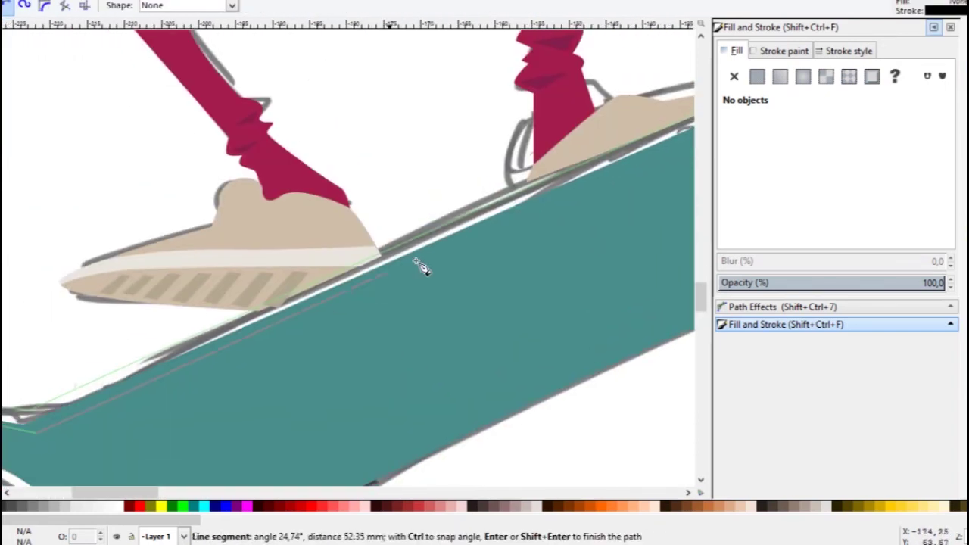
{"action": "scroll", "coordinate": [534, 299], "scroll_direction": "right", "scroll_amount": 2}
{"action": "key", "text": "Return"}
{"action": "key", "text": "d"}
{"action": "left_click", "coordinate": [459, 401]}
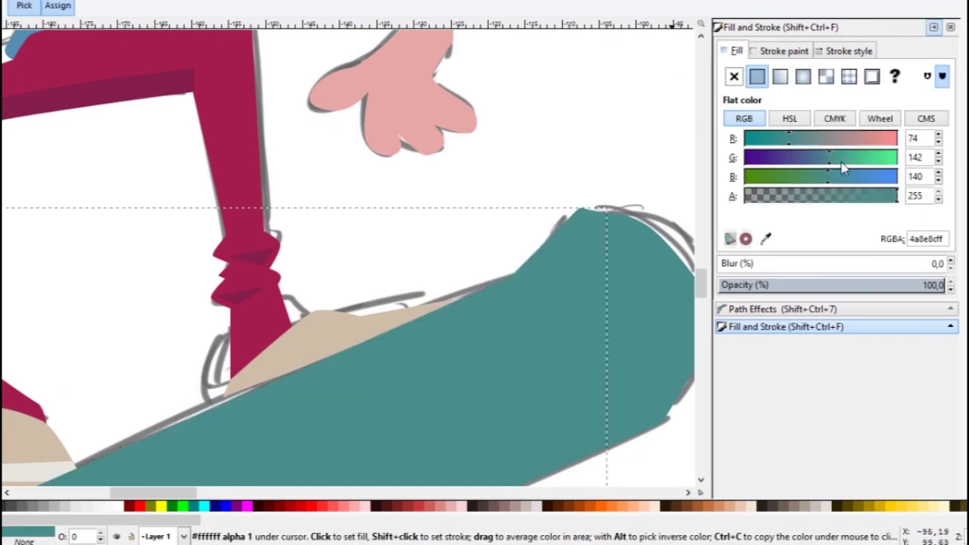
Step: Zoom out and select the rim and deck pieces to compare them
{"action": "key", "text": "5"}
{"action": "scroll", "coordinate": [409, 303], "scroll_direction": "up", "scroll_amount": 2}
{"action": "left_click", "coordinate": [505, 255]}
{"action": "left_click", "coordinate": [455, 351], "text": "shift"}
{"action": "scroll", "coordinate": [466, 299], "scroll_direction": "down", "scroll_amount": 2}
{"action": "key", "text": "Escape"}
Step: Draw an oval on the deck and a pen side shape for the truck's mount cylinder
{"action": "scroll", "coordinate": [517, 291], "scroll_direction": "up", "scroll_amount": 2}
{"action": "key", "text": "e"}
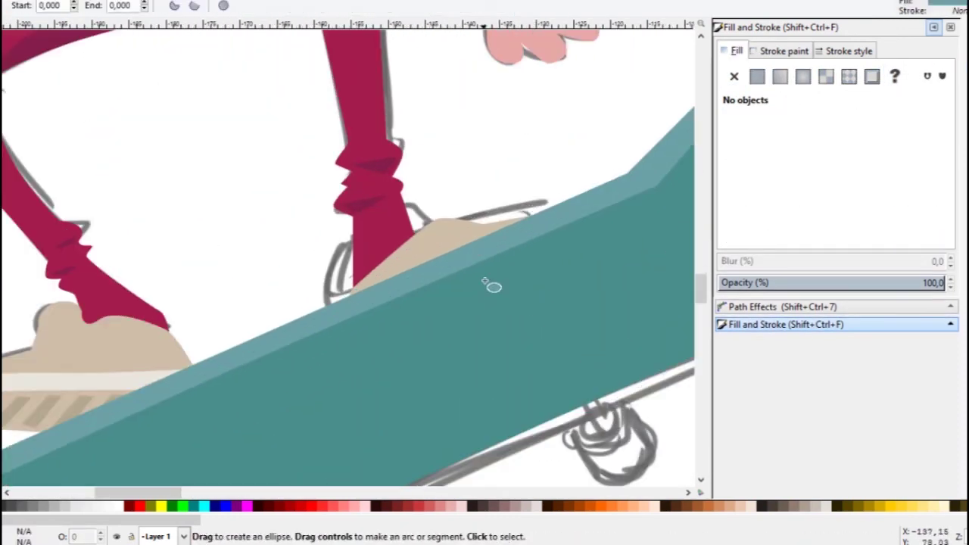
{"action": "left_click_drag", "start_coordinate": [563, 346], "coordinate": [563, 345]}
{"action": "key", "text": "s"}
{"action": "key", "text": "Escape"}
{"action": "scroll", "coordinate": [568, 284], "scroll_direction": "up", "scroll_amount": 2}
{"action": "key", "text": "b"}
{"action": "left_click", "coordinate": [488, 152]}
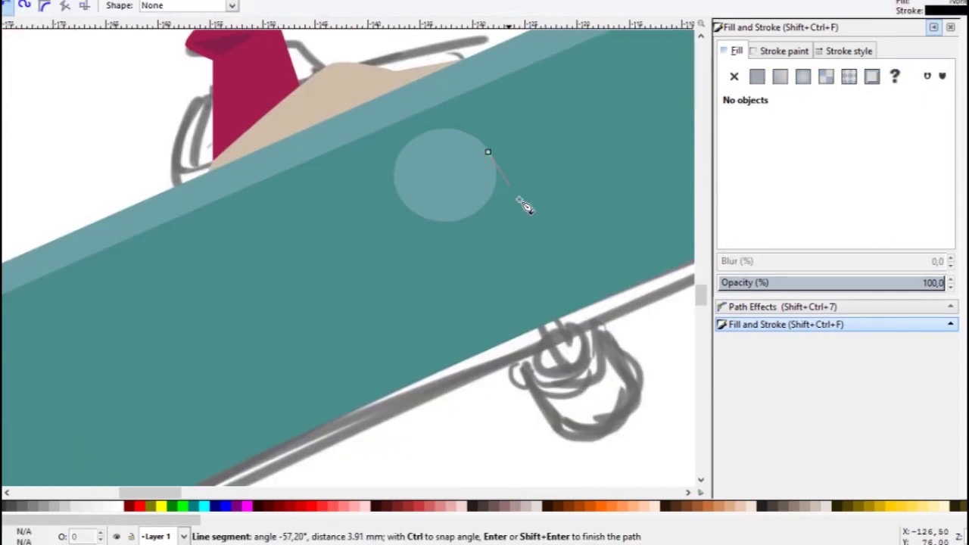
{"action": "key", "text": "Return"}
Step: Fill the side shape with a darkened version of the oval's light teal, without an outline
{"action": "key", "text": "d"}
{"action": "left_click", "coordinate": [443, 173]}
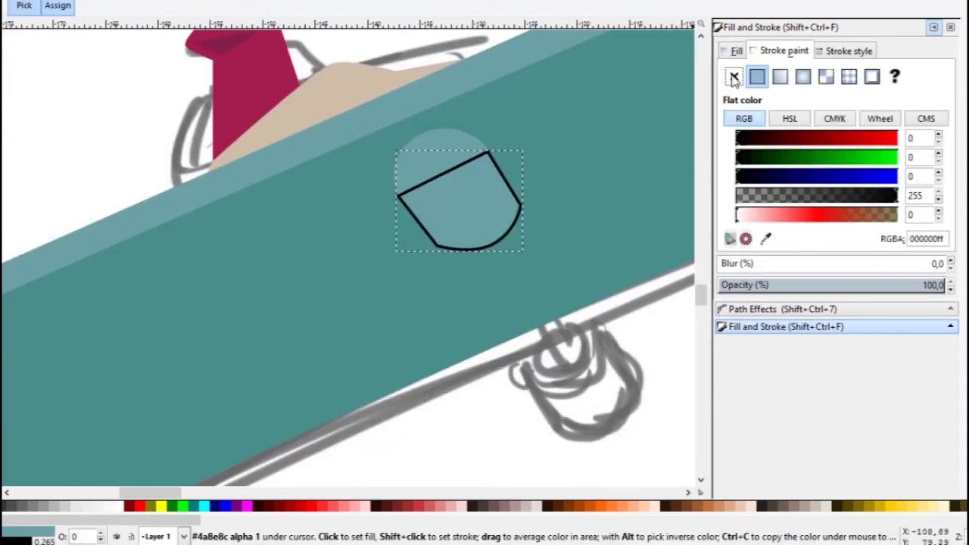
{"action": "key", "text": "s"}
{"action": "left_click", "coordinate": [443, 164]}
{"action": "left_click", "coordinate": [737, 51]}
{"action": "left_click", "coordinate": [468, 180], "text": "alt"}
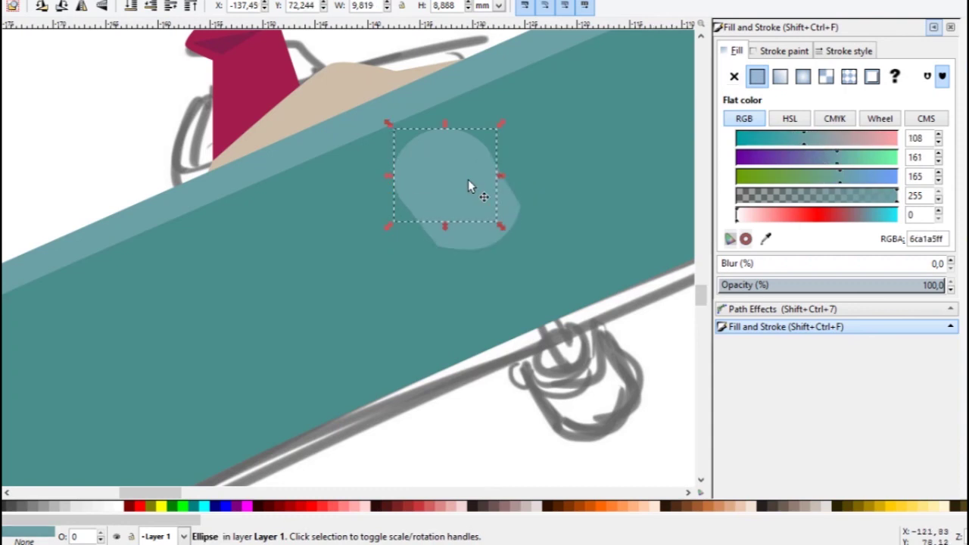
{"action": "key", "text": "Home"}
{"action": "left_click", "coordinate": [686, 381]}
Step: Draw a small axle stick below the cylinder in dark blue-grey
{"action": "key", "text": "b"}
{"action": "left_click", "coordinate": [443, 229]}
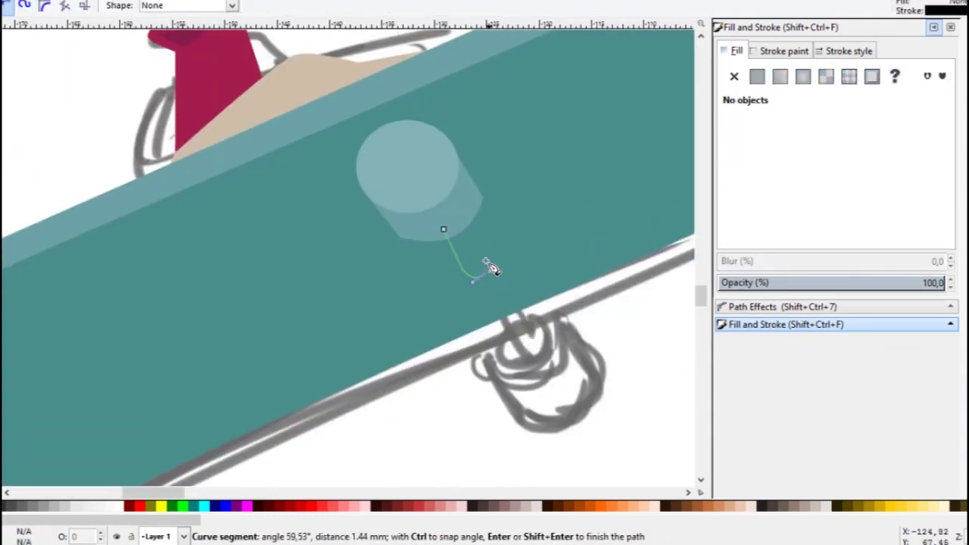
{"action": "left_click", "coordinate": [443, 229]}
{"action": "key", "text": "s"}
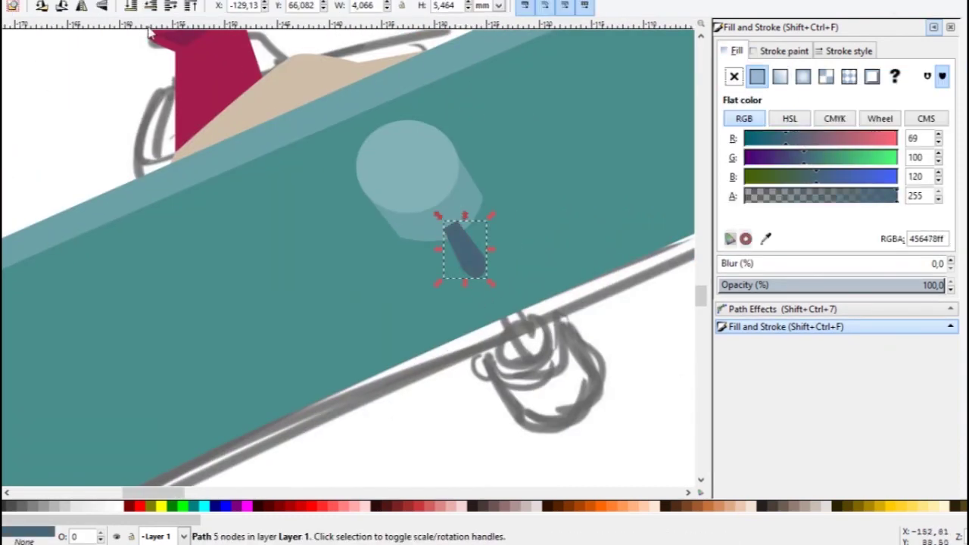
Step: Draw the hanger shape across the stick and fill it dark blue-grey
{"action": "key", "text": "b"}
{"action": "left_click", "coordinate": [485, 257]}
{"action": "left_click", "coordinate": [485, 257]}
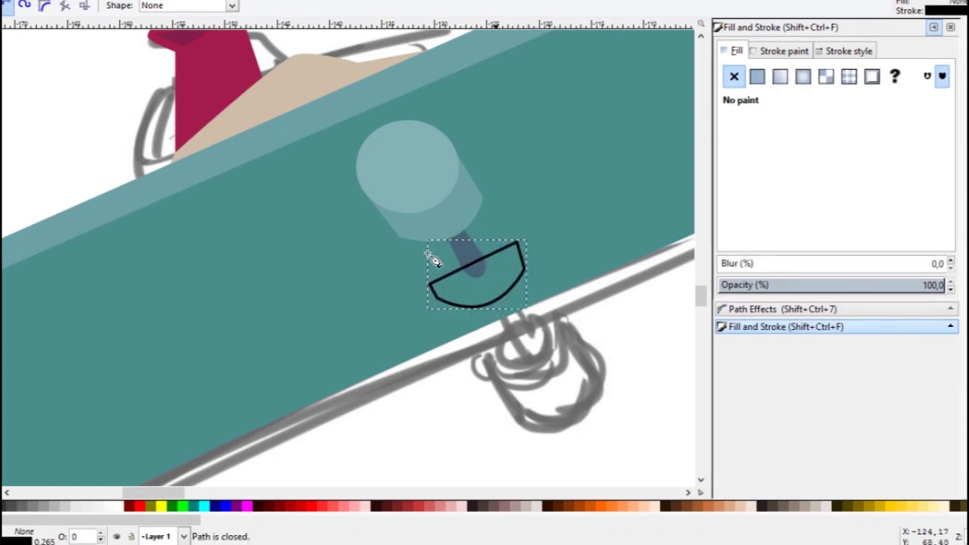
{"action": "key", "text": "d"}
{"action": "left_click", "coordinate": [485, 250]}
Step: Add a lower slanted stick filled with sampled blue-grey and no outline
{"action": "key", "text": "s"}
{"action": "key", "text": "b"}
{"action": "left_click", "coordinate": [485, 292]}
{"action": "key", "text": "d"}
{"action": "left_click", "coordinate": [466, 250]}
{"action": "left_click", "coordinate": [780, 51]}
Step: Duplicate the light-teal cylinder pieces and move the copy lower as the wheel
{"action": "left_click", "coordinate": [732, 77]}
{"action": "key", "text": "s"}
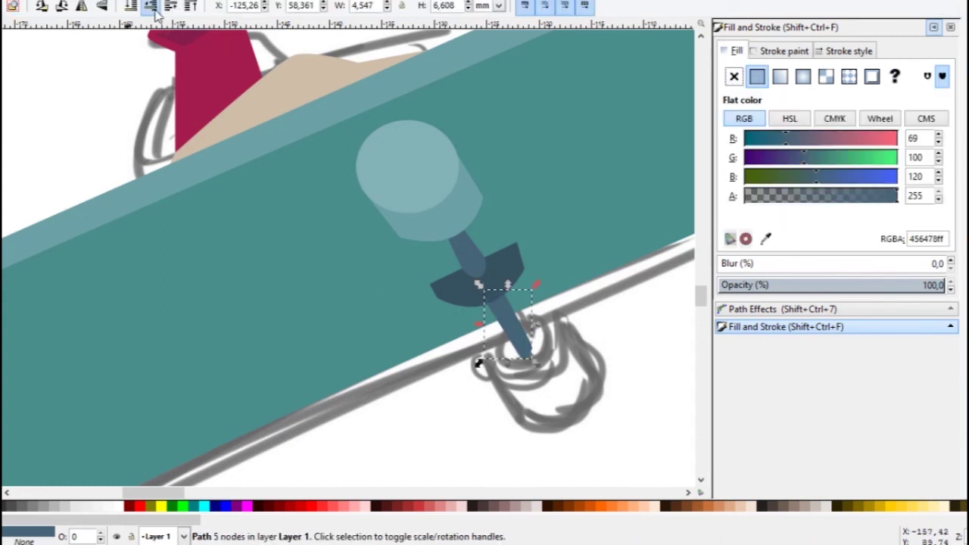
{"action": "left_click", "coordinate": [123, 223]}
{"action": "left_click", "coordinate": [409, 166]}
{"action": "left_click", "coordinate": [444, 232], "text": "shift"}
{"action": "key", "text": "ctrl+d"}
{"action": "left_click_drag", "start_coordinate": [445, 233], "coordinate": [545, 379]}
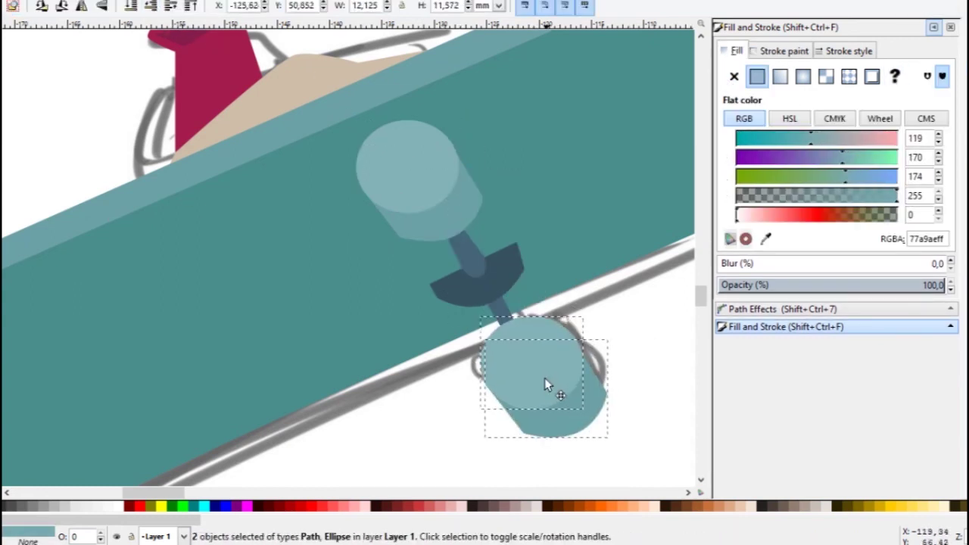
Step: Edit the stick's nodes to stretch its end into the wheel
{"action": "double_click", "coordinate": [512, 342]}
{"action": "left_click_drag", "start_coordinate": [512, 345], "coordinate": [506, 347]}
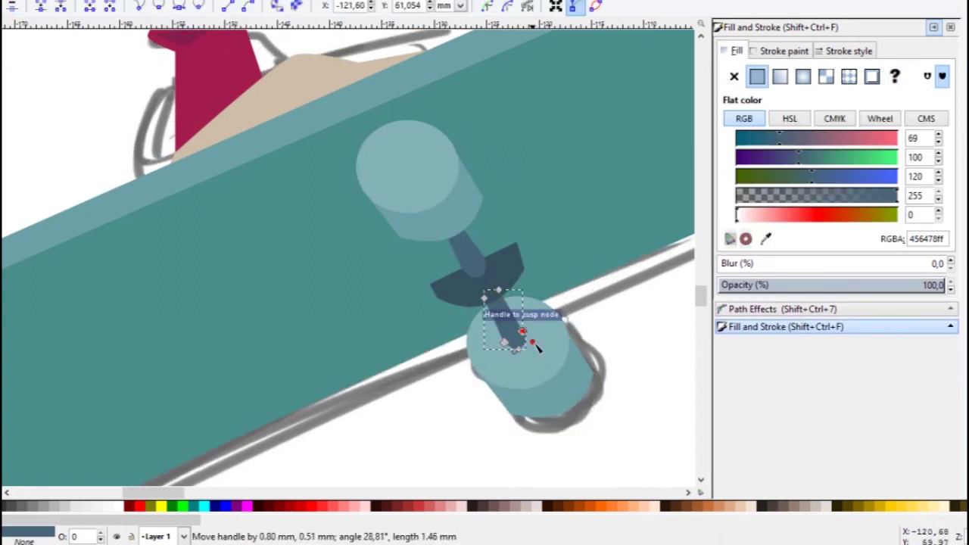
{"action": "scroll", "coordinate": [534, 345], "scroll_direction": "up", "scroll_amount": 3, "text": "ctrl"}
{"action": "scroll", "coordinate": [468, 369], "scroll_direction": "down", "scroll_amount": 3, "text": "ctrl"}
{"action": "scroll", "coordinate": [496, 321], "scroll_direction": "up", "scroll_amount": 3, "text": "ctrl"}
{"action": "left_click", "coordinate": [493, 316]}
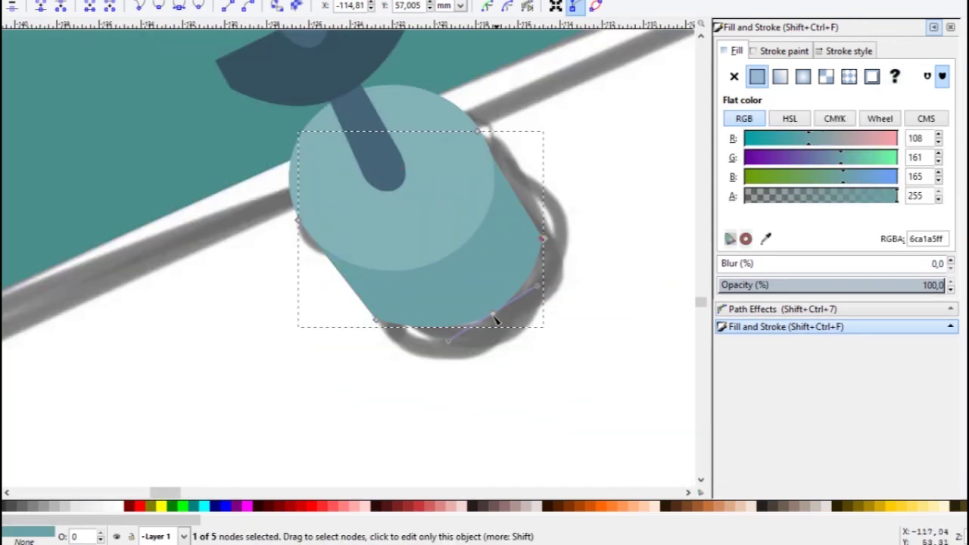
{"action": "scroll", "coordinate": [547, 297], "scroll_direction": "down", "scroll_amount": 3}
{"action": "scroll", "coordinate": [457, 202], "scroll_direction": "up", "scroll_amount": 3}
Step: Draw a dark circle on the top cylinder
{"action": "key", "text": "e"}
{"action": "left_click_drag", "start_coordinate": [500, 154], "coordinate": [545, 199]}
{"action": "key", "text": "s"}
{"action": "scroll", "coordinate": [525, 189], "scroll_direction": "down", "scroll_amount": 3}
{"action": "scroll", "coordinate": [529, 280], "scroll_direction": "up", "scroll_amount": 3}
Step: Adjust the stick's end point and select the wheel and stick for editing
{"action": "key", "text": "n"}
{"action": "left_click_drag", "start_coordinate": [485, 272], "coordinate": [483, 271]}
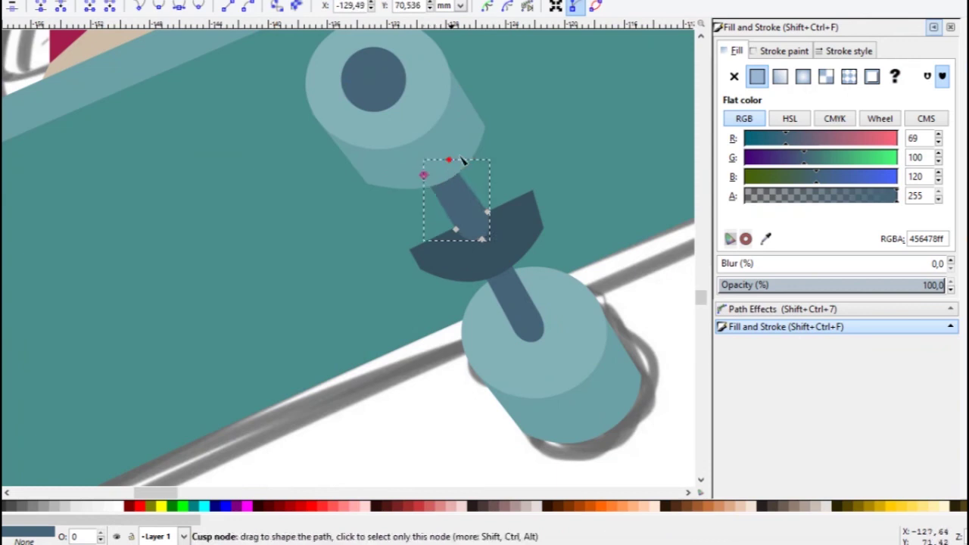
{"action": "scroll", "coordinate": [462, 159], "scroll_direction": "down", "scroll_amount": 3}
{"action": "left_click", "coordinate": [530, 326]}
{"action": "scroll", "coordinate": [513, 187], "scroll_direction": "up", "scroll_amount": 3}
Step: Rubber-band select the axle stick and all truck and wheel pieces for duplication
{"action": "scroll", "coordinate": [297, 335], "scroll_direction": "down", "scroll_amount": 2}
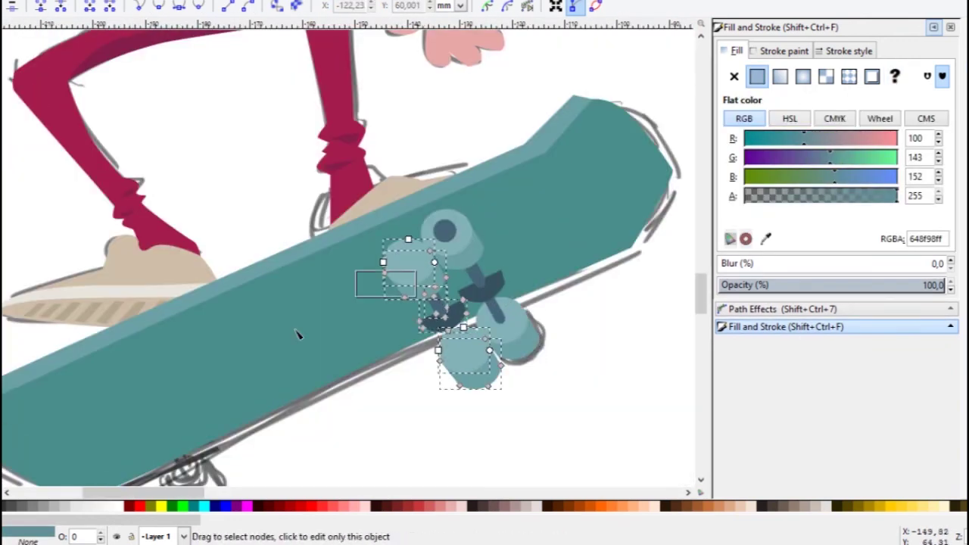
{"action": "scroll", "coordinate": [530, 356], "scroll_direction": "up", "scroll_amount": 3}
{"action": "left_click", "coordinate": [396, 178]}
{"action": "scroll", "coordinate": [333, 319], "scroll_direction": "down", "scroll_amount": 2}
{"action": "left_click_drag", "start_coordinate": [340, 201], "coordinate": [184, 250]}
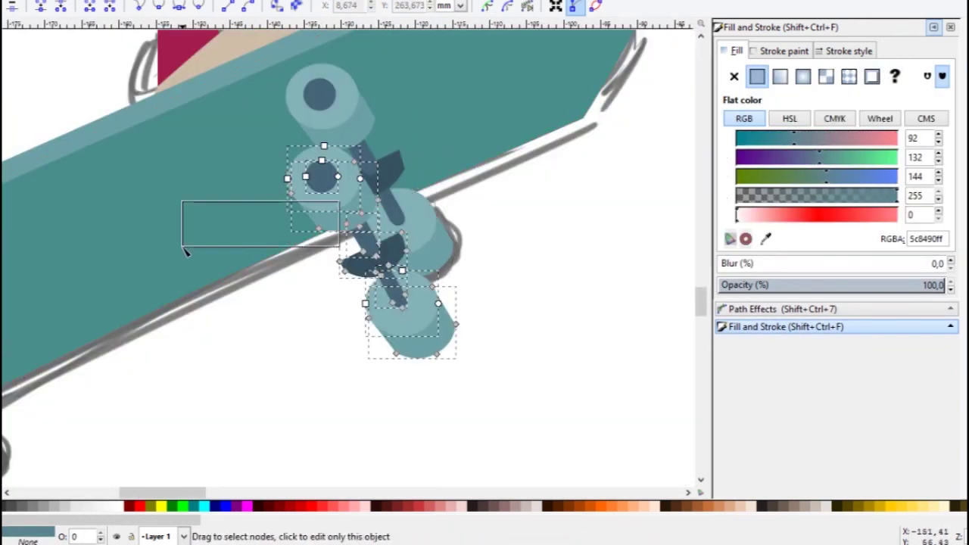
{"action": "scroll", "coordinate": [425, 250], "scroll_direction": "down", "scroll_amount": 1}
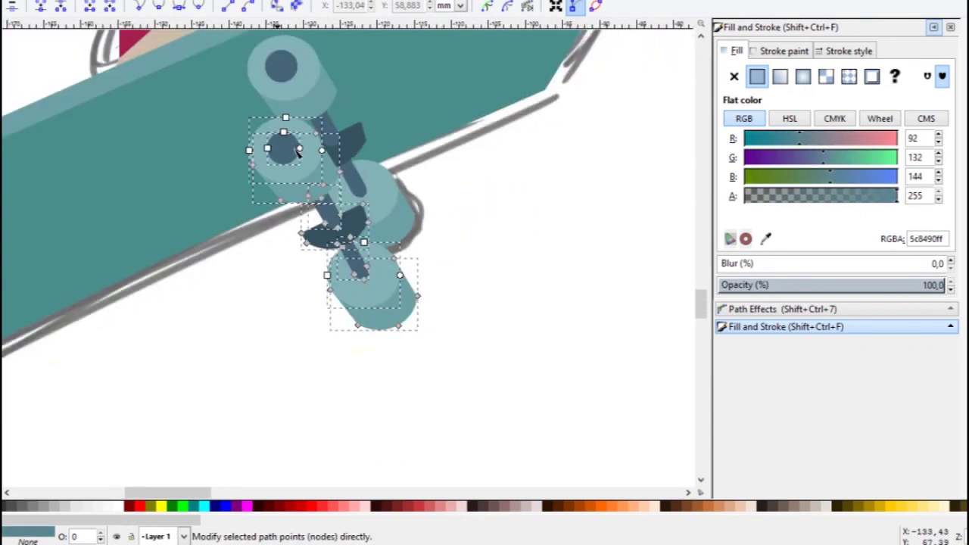
{"action": "scroll", "coordinate": [543, 219], "scroll_direction": "up", "scroll_amount": 1}
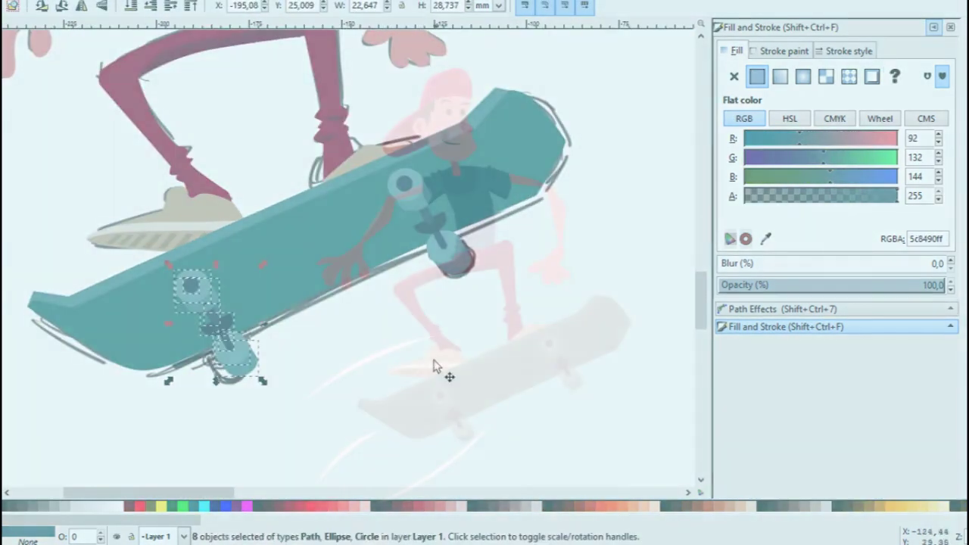